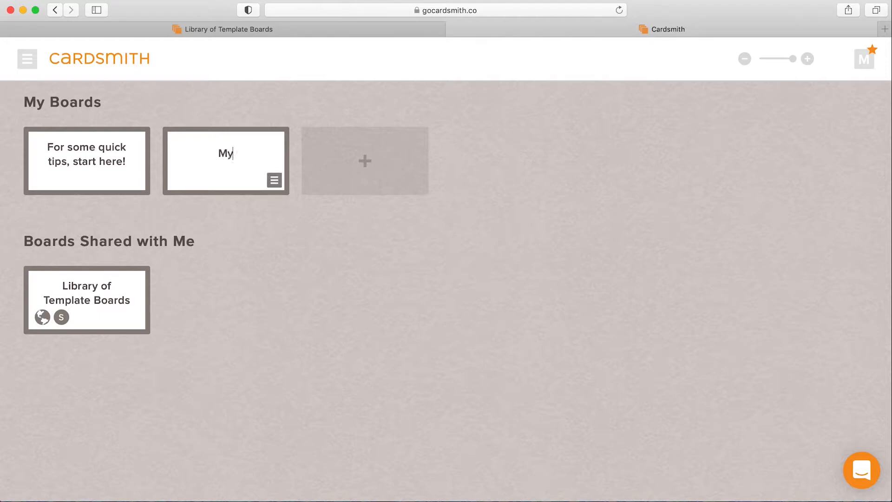
Name the new board "My First Board" and open it
{"action": "type", "text": "d"}
{"action": "key", "text": "Return"}
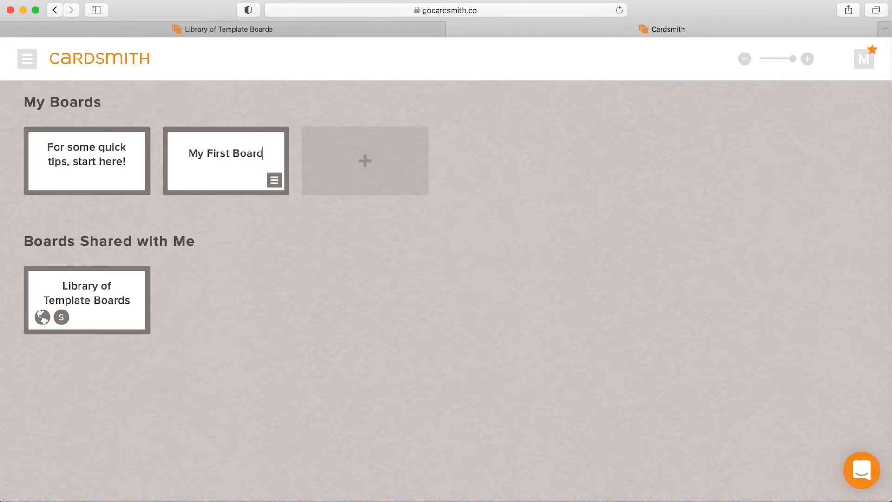
{"action": "left_click", "coordinate": [221, 183]}
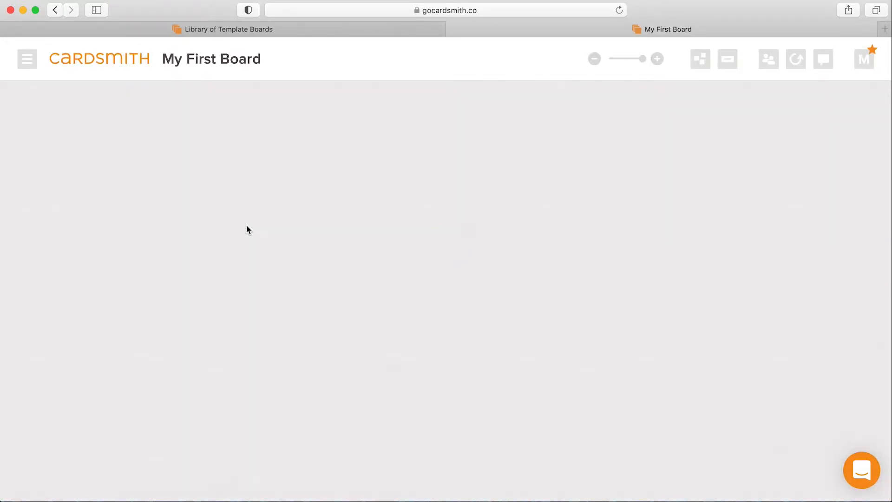
Add a blank card to the board and move it to the upper-left area
{"action": "left_click", "coordinate": [467, 168]}
{"action": "left_click_drag", "start_coordinate": [466, 168], "coordinate": [251, 151]}
Add a second card titled "Create Budget and Planning Spreadsheet for" followed by the person's first name
{"action": "left_click", "coordinate": [481, 233]}
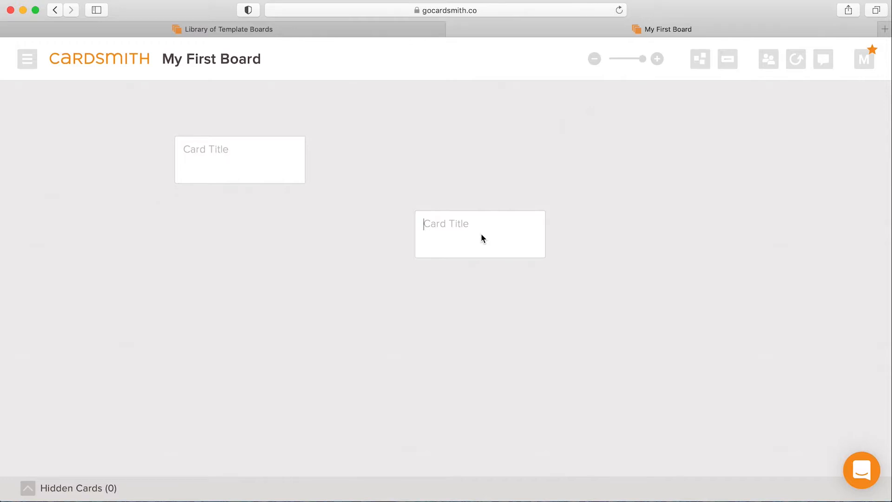
{"action": "type", "text": "Create "}
{"action": "type", "text": "Budge"}
{"action": "type", "text": "t and P"}
{"action": "type", "text": "lanning Spread"}
{"action": "type", "text": "sheet for John"}
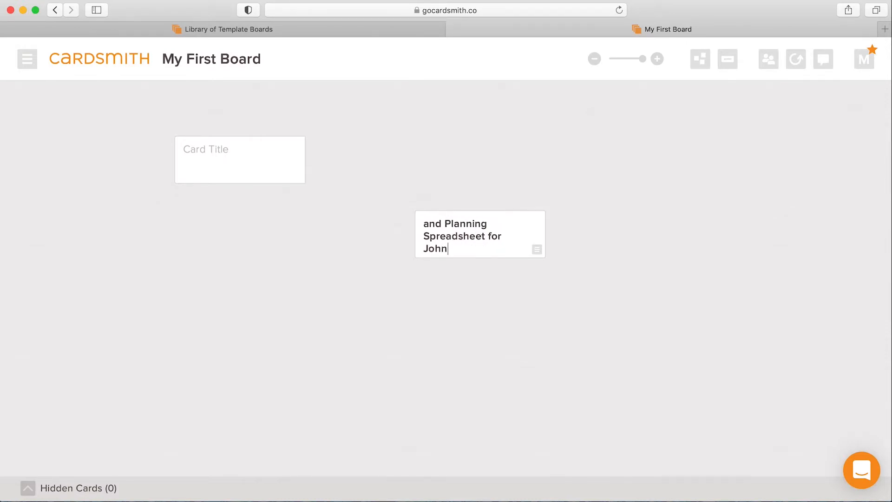
Remove the words "and Planning" from the budget spreadsheet card's title
{"action": "key", "text": "Up"}
{"action": "key", "text": "Up"}
{"action": "key", "text": "Up"}
{"action": "key", "text": "Up"}
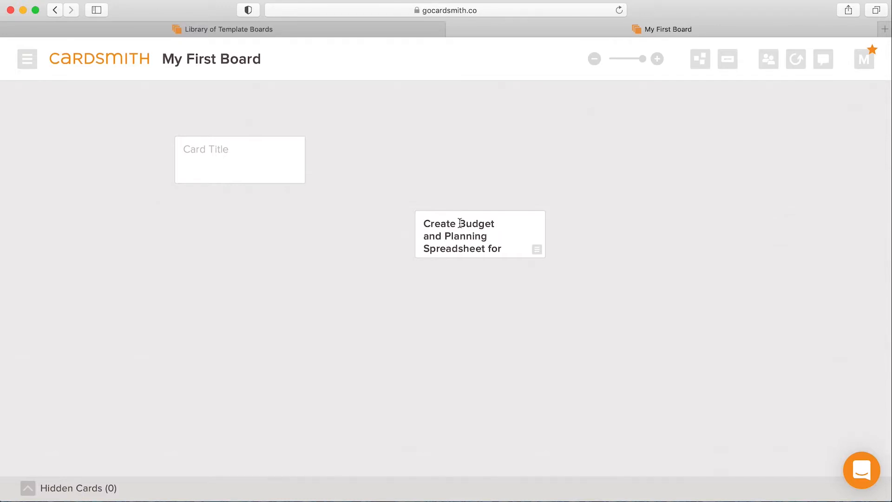
{"action": "left_click_drag", "start_coordinate": [424, 238], "coordinate": [500, 242]}
{"action": "key", "text": "BackSpace"}
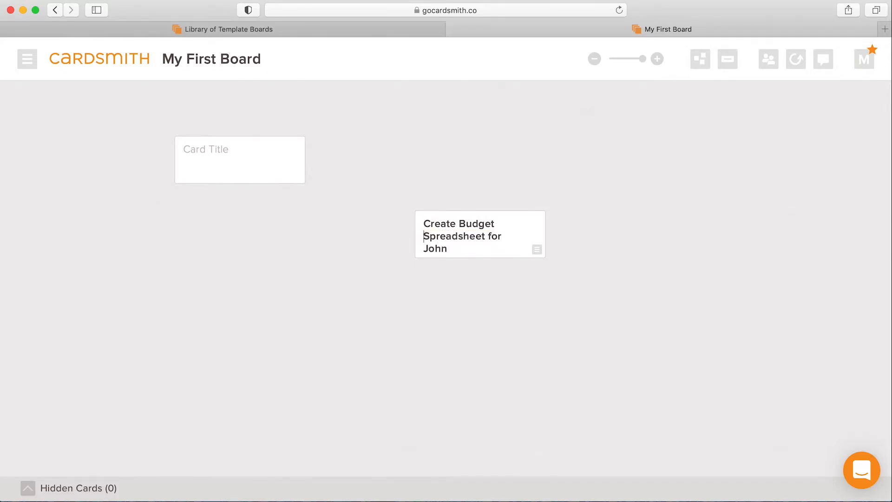
Open the budget spreadsheet card's details and add a text field with a short entry
{"action": "left_click", "coordinate": [519, 224]}
{"action": "left_click", "coordinate": [235, 176]}
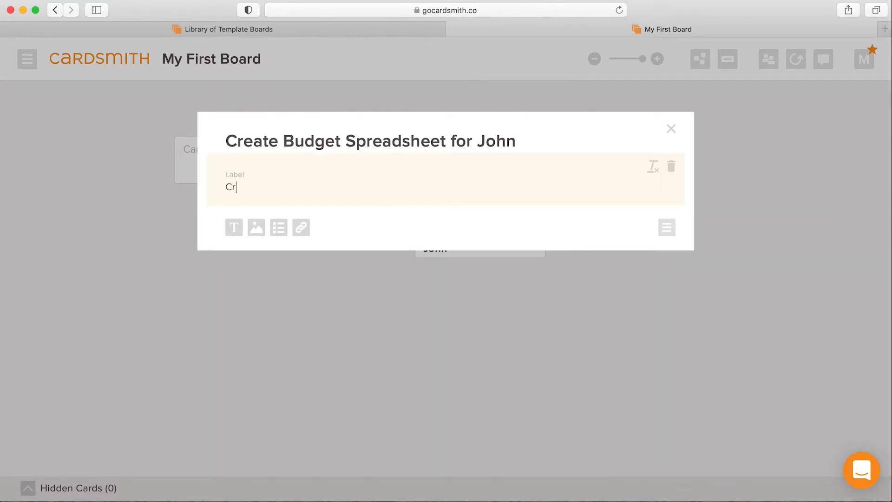
{"action": "type", "text": "Inc"}
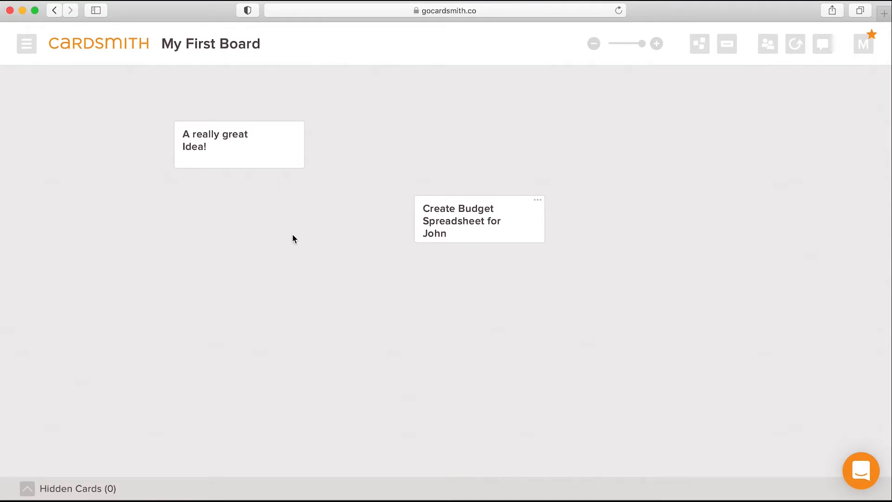
Add a card titled "Another Idea" below "A really great Idea!" and color it light blue
{"action": "double_click", "coordinate": [213, 231]}
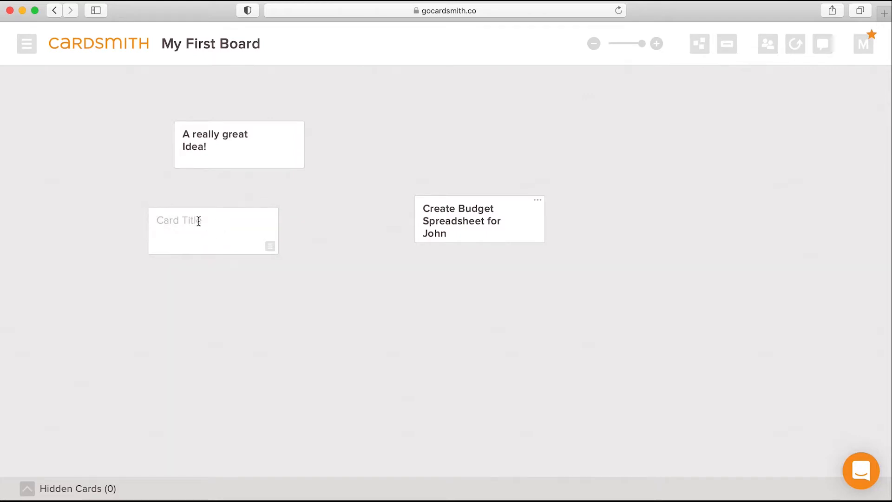
{"action": "type", "text": "Another Idea"}
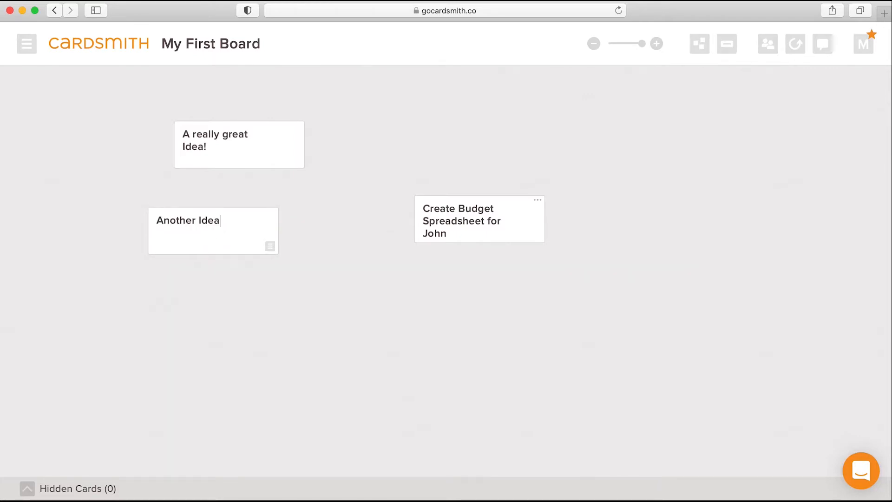
{"action": "left_click", "coordinate": [270, 249]}
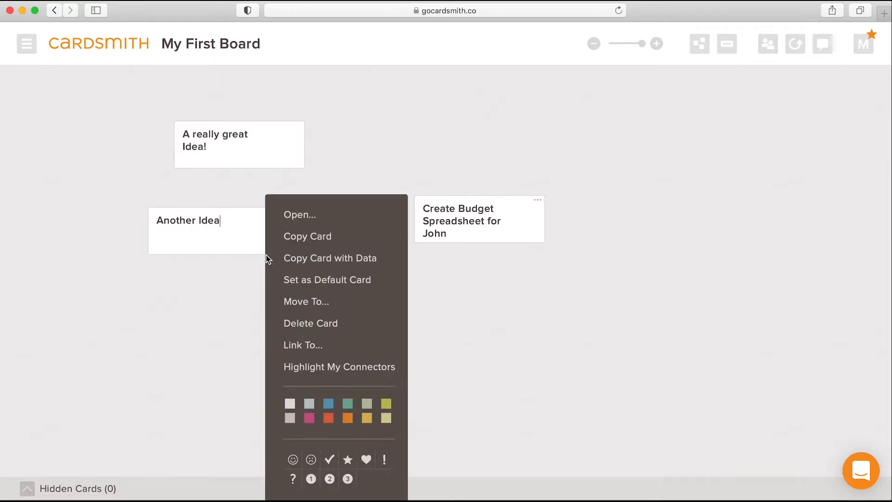
{"action": "left_click", "coordinate": [309, 403]}
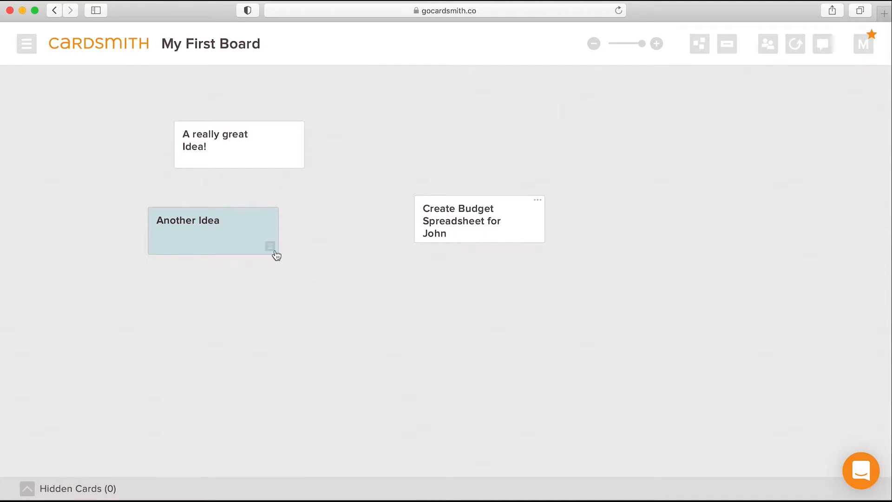
Set the blue "Another Idea" card as the default card and add a new card titled "Another Blue Card"
{"action": "left_click", "coordinate": [270, 248]}
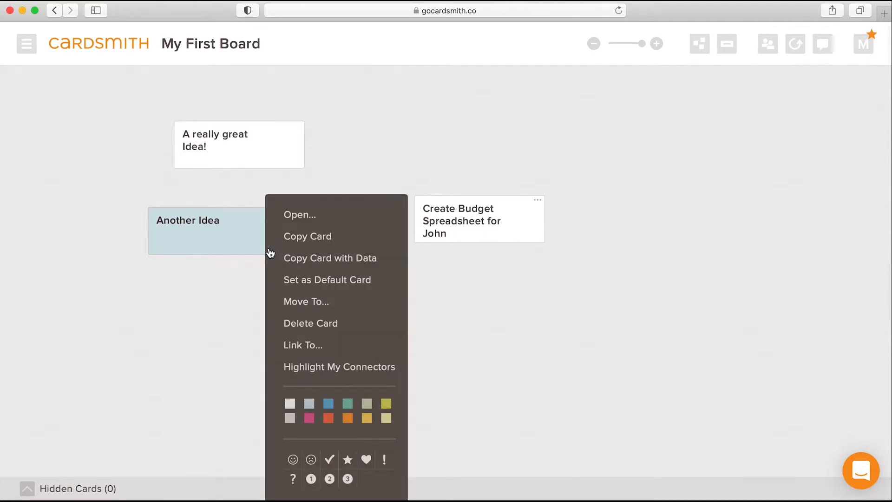
{"action": "left_click", "coordinate": [299, 281]}
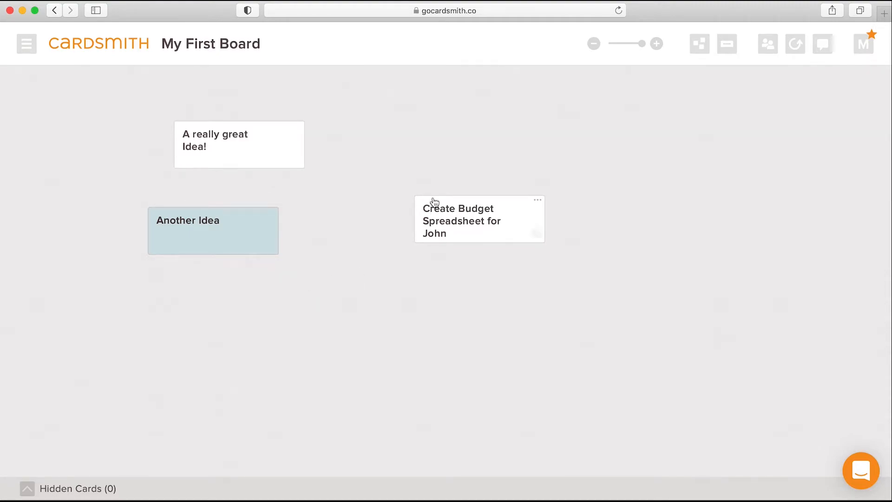
{"action": "type", "text": "Another Blue C"}
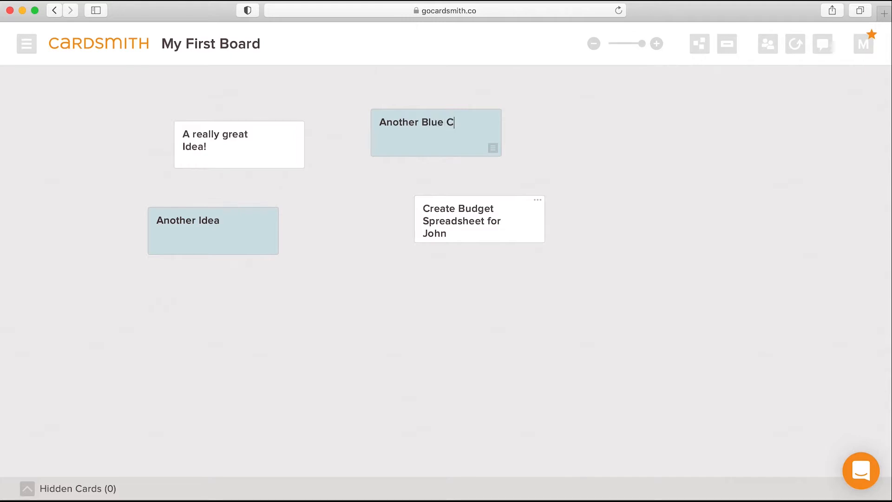
{"action": "type", "text": "ard"}
Spread the four cards apart, with "Another Idea" and "Another Blue Card" on the board's left half and the white cards on its right
{"action": "left_click_drag", "start_coordinate": [251, 150], "coordinate": [721, 138]}
{"action": "left_click_drag", "start_coordinate": [441, 139], "coordinate": [339, 329]}
{"action": "left_click_drag", "start_coordinate": [241, 244], "coordinate": [306, 120]}
{"action": "left_click_drag", "start_coordinate": [507, 238], "coordinate": [757, 324]}
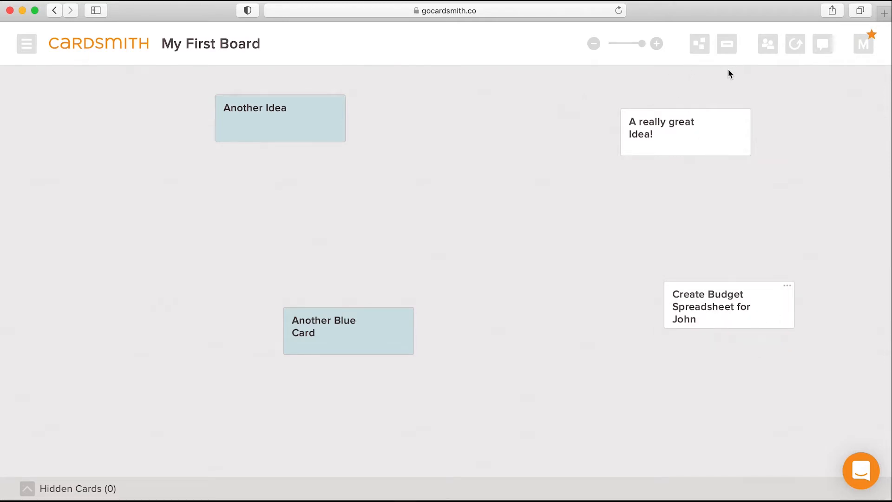
Move "A really great Idea!" to the far right of the board and "Another Blue Card" well below the other cards
{"action": "left_click", "coordinate": [594, 44]}
{"action": "left_click", "coordinate": [595, 44]}
{"action": "left_click", "coordinate": [594, 44]}
{"action": "left_click", "coordinate": [594, 45]}
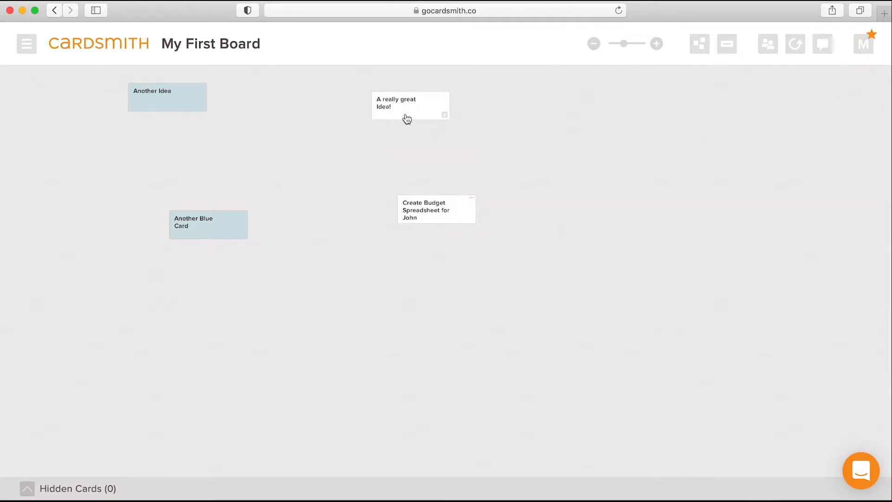
{"action": "left_click_drag", "start_coordinate": [410, 115], "coordinate": [833, 133]}
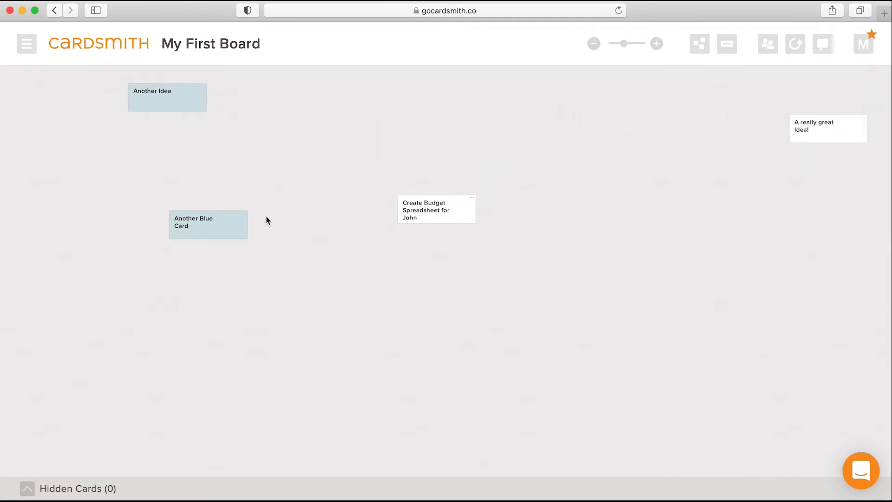
{"action": "left_click_drag", "start_coordinate": [213, 233], "coordinate": [400, 473]}
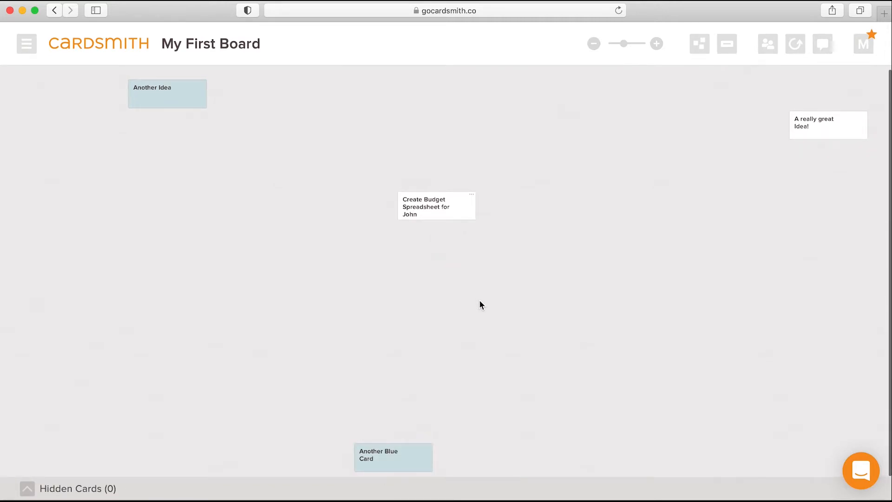
Set the board view to freeform
{"action": "left_click", "coordinate": [656, 44]}
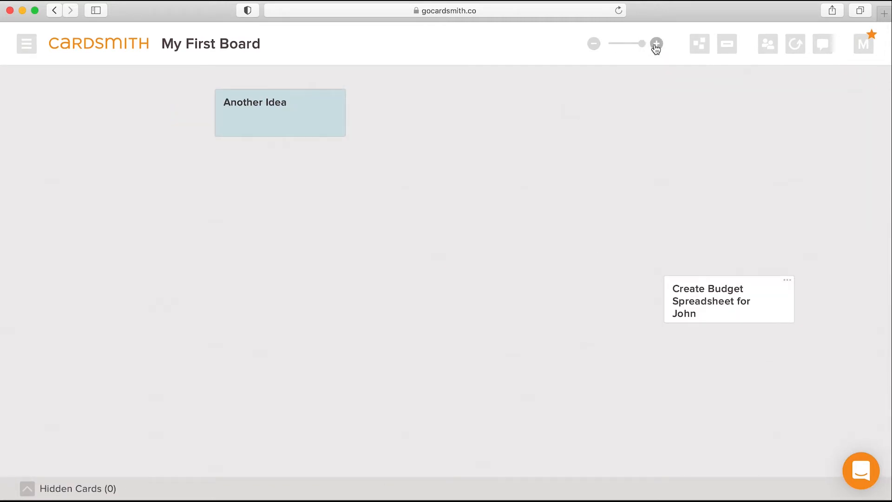
{"action": "scroll", "coordinate": [375, 277], "scroll_direction": "right", "scroll_amount": 10}
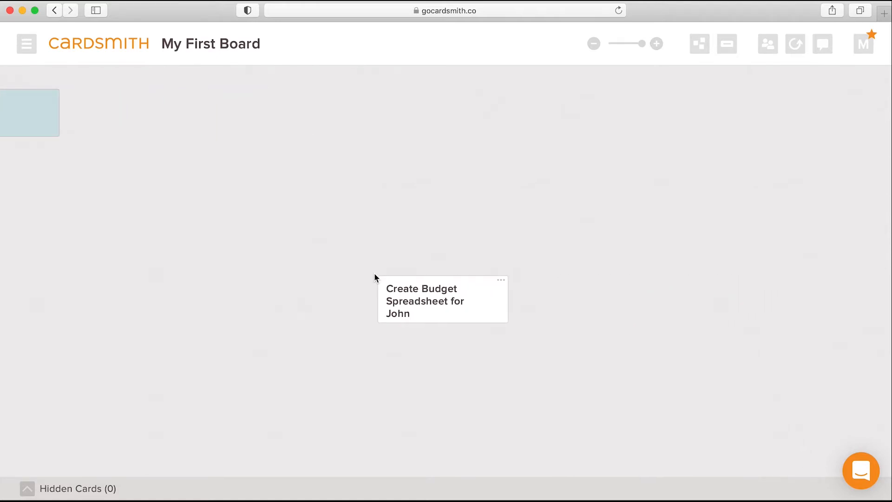
{"action": "scroll", "coordinate": [375, 277], "scroll_direction": "down", "scroll_amount": 10}
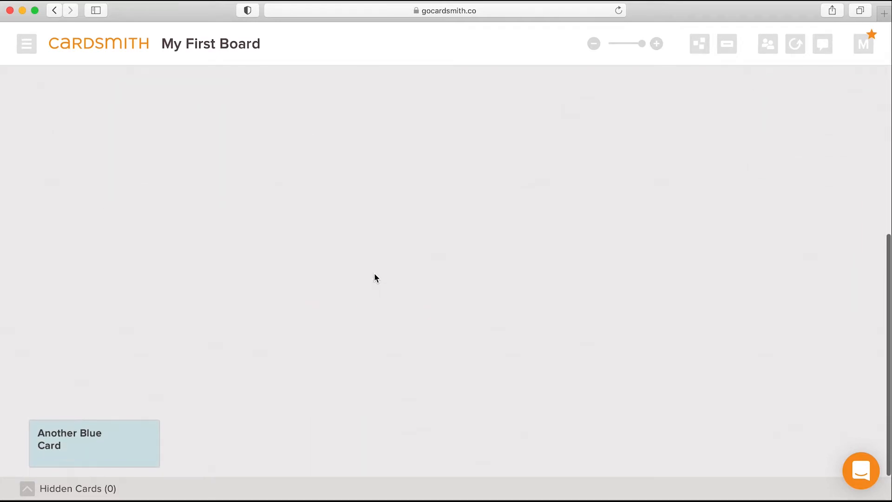
{"action": "scroll", "coordinate": [376, 277], "scroll_direction": "left", "scroll_amount": 10}
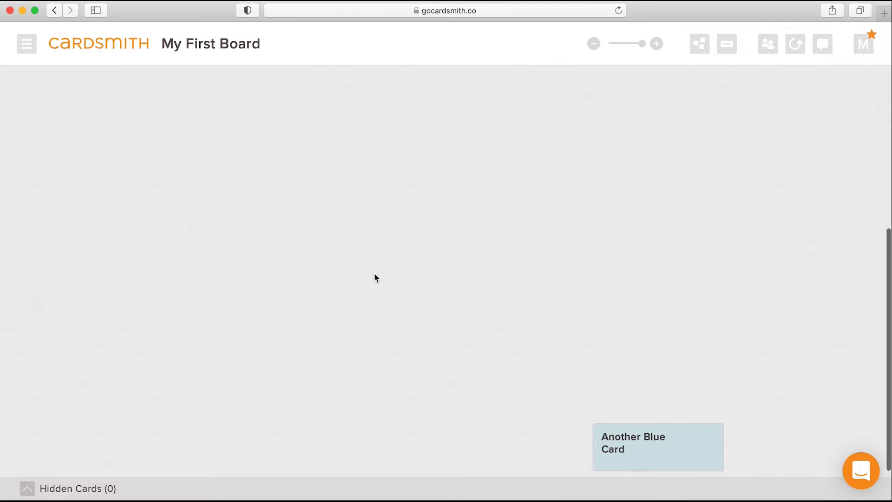
{"action": "scroll", "coordinate": [376, 278], "scroll_direction": "up", "scroll_amount": 10}
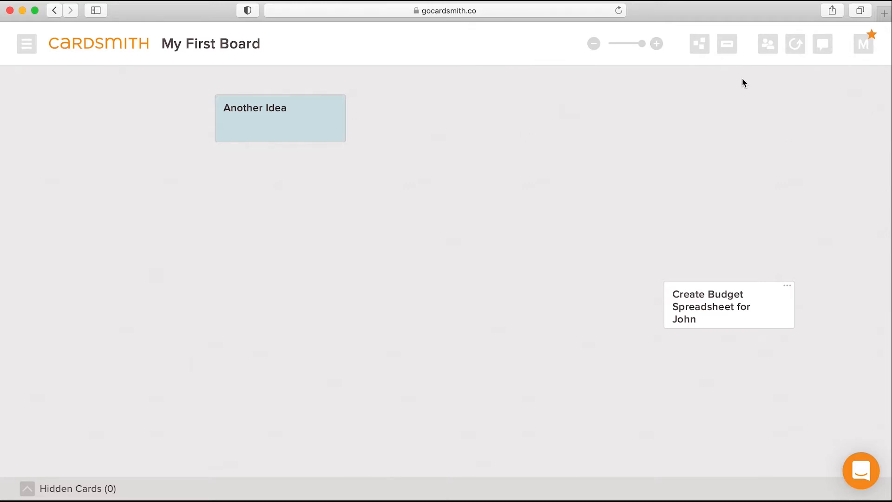
{"action": "left_click", "coordinate": [700, 44]}
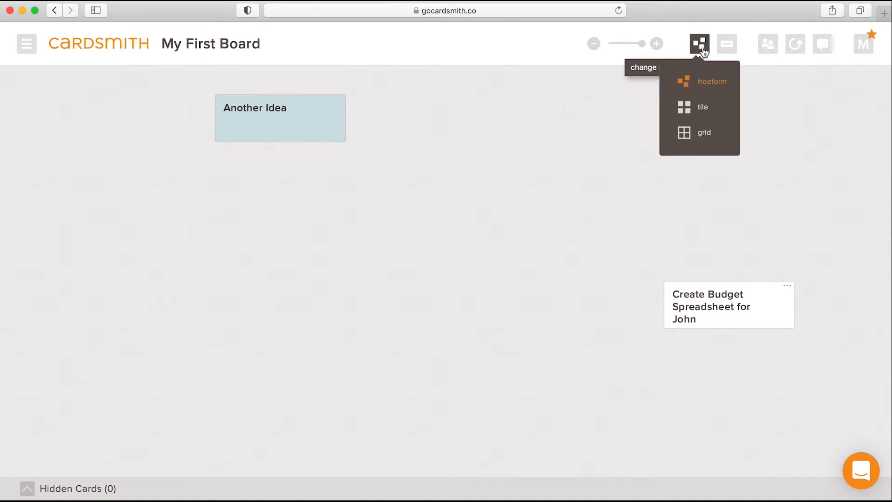
{"action": "left_click", "coordinate": [714, 86]}
Add a card titled "Brainstorming Mode" and another directly below it titled "Just put things out and arrange them"
{"action": "double_click", "coordinate": [432, 182]}
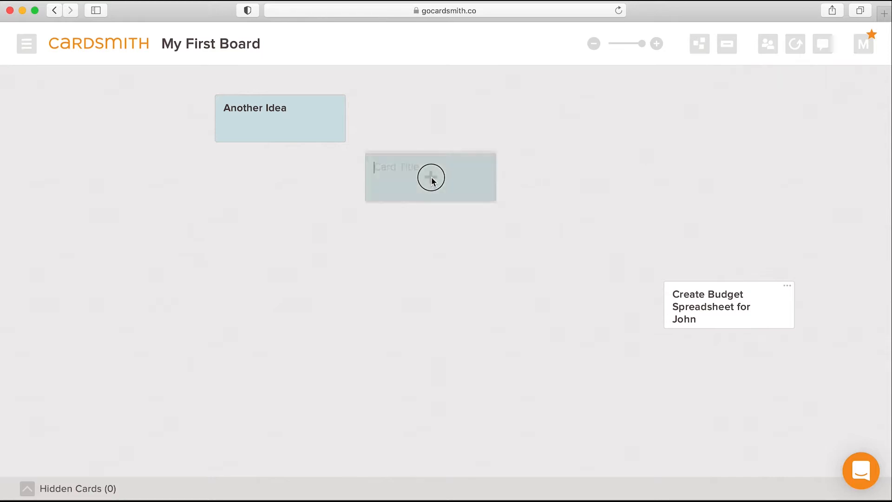
{"action": "type", "text": "Brainstorming Mode"}
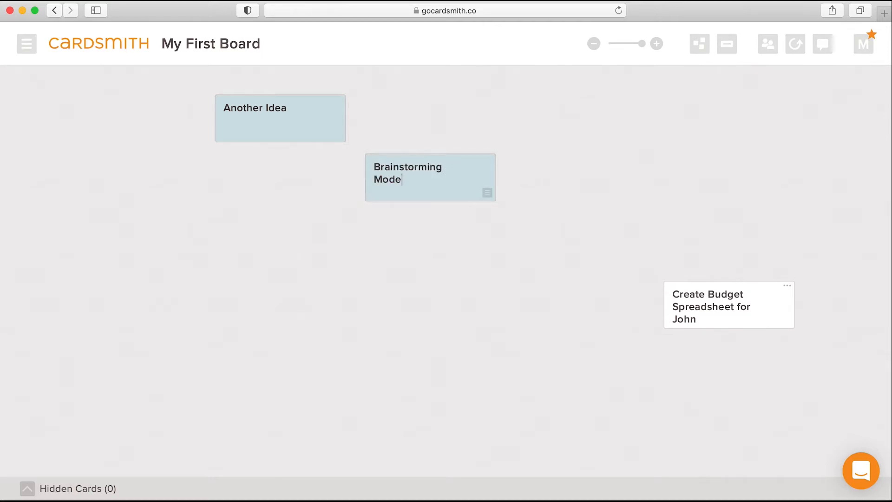
{"action": "key", "text": "Return"}
{"action": "type", "text": "Just put things out "}
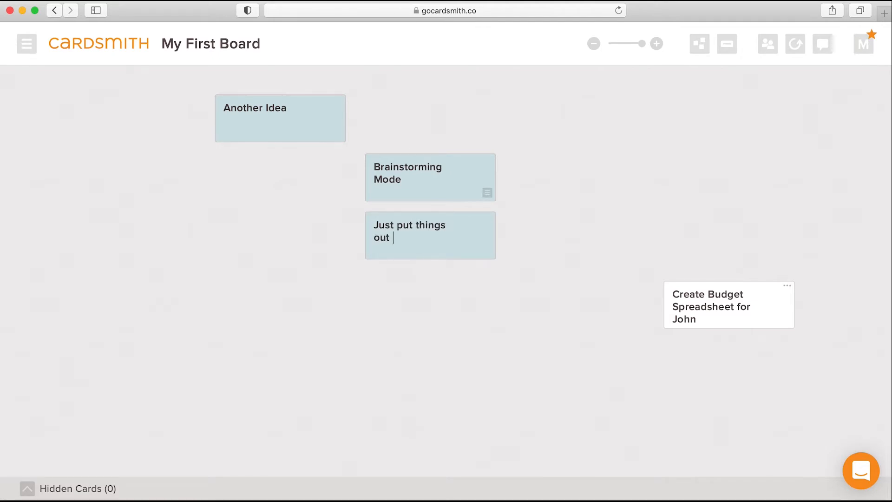
{"action": "type", "text": "and arrange them"}
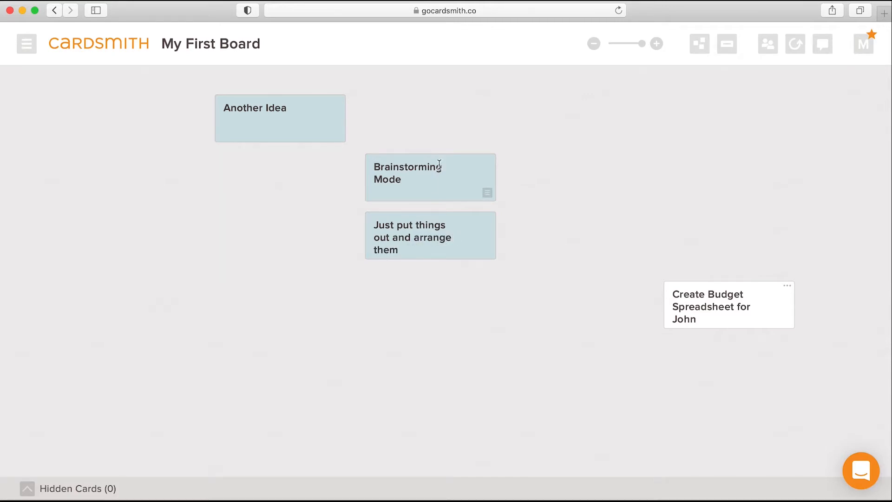
Move the two newest cards to the board's left side and the budget spreadsheet card so it overlaps "Another Idea"
{"action": "left_click_drag", "start_coordinate": [439, 166], "coordinate": [67, 213]}
{"action": "left_click_drag", "start_coordinate": [472, 223], "coordinate": [204, 270]}
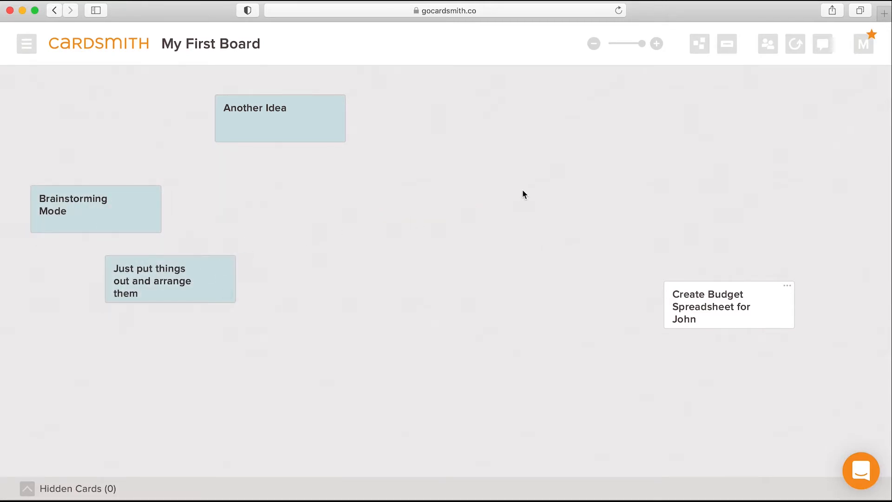
{"action": "left_click_drag", "start_coordinate": [771, 324], "coordinate": [364, 152]}
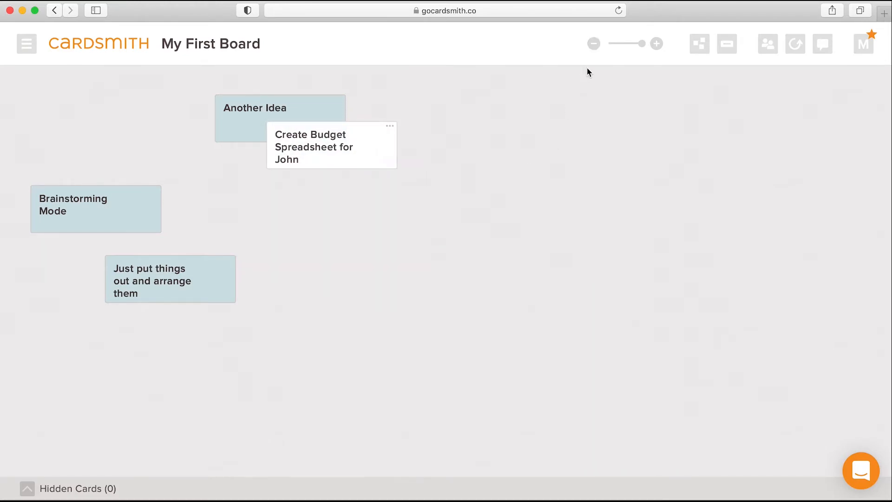
Switch the board to grid view and name its two columns "Do Now" and "Do Later"
{"action": "left_click", "coordinate": [699, 49]}
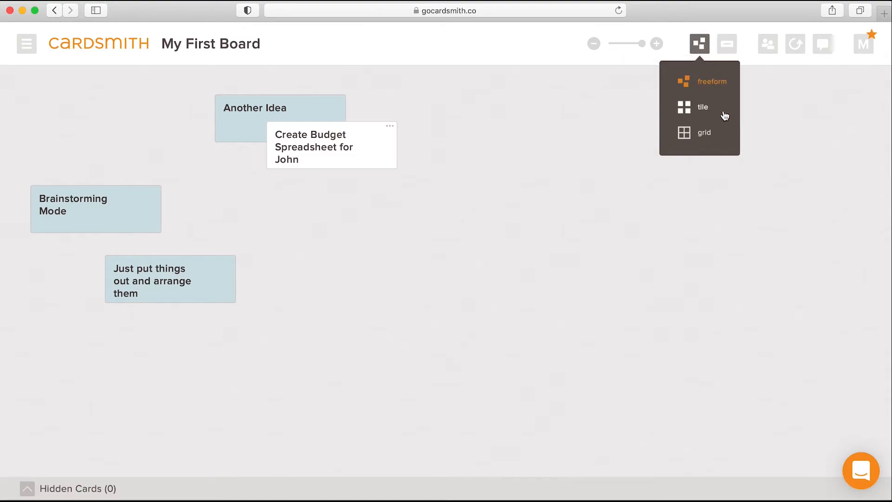
{"action": "left_click", "coordinate": [700, 134]}
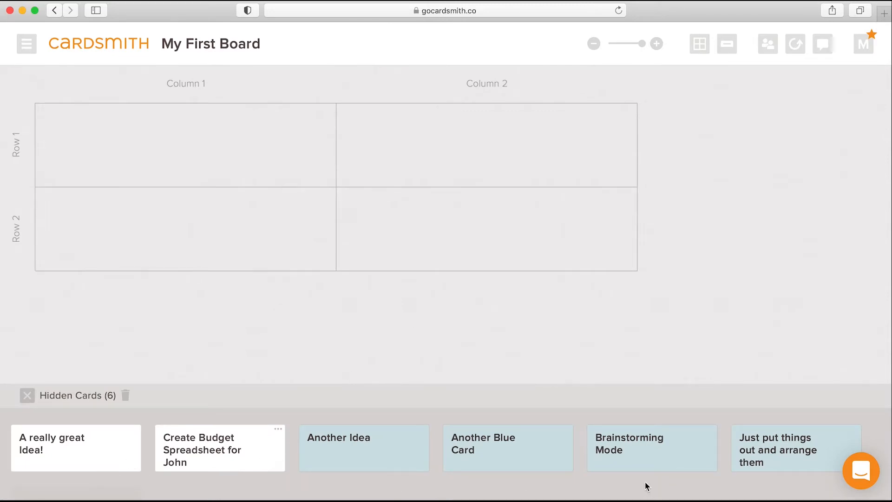
{"action": "left_click", "coordinate": [186, 84]}
{"action": "type", "text": "Do Now"}
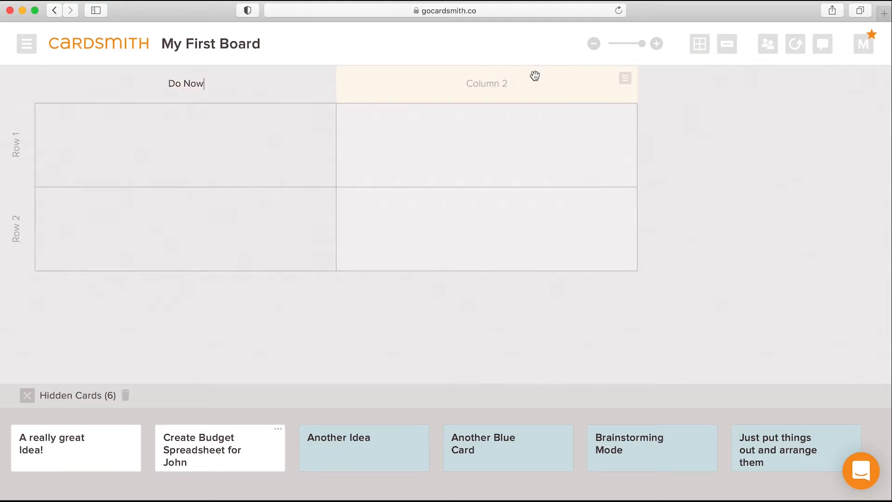
{"action": "left_click", "coordinate": [483, 84]}
{"action": "type", "text": "Do Later"}
Place the budget spreadsheet card in the first row of "Do Now" and insert a column named "Do Soon" after that column
{"action": "left_click_drag", "start_coordinate": [249, 464], "coordinate": [163, 137]}
{"action": "left_click", "coordinate": [323, 78]}
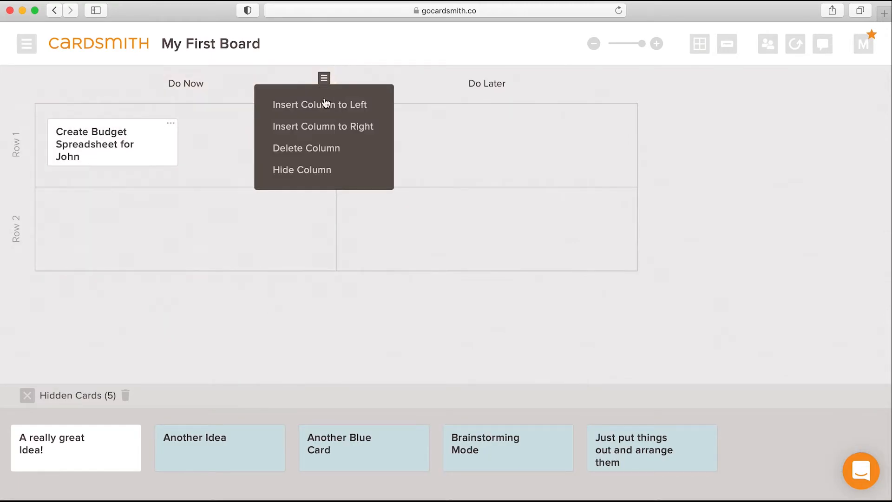
{"action": "left_click", "coordinate": [328, 132]}
{"action": "left_click", "coordinate": [499, 85]}
{"action": "type", "text": "Do Soon"}
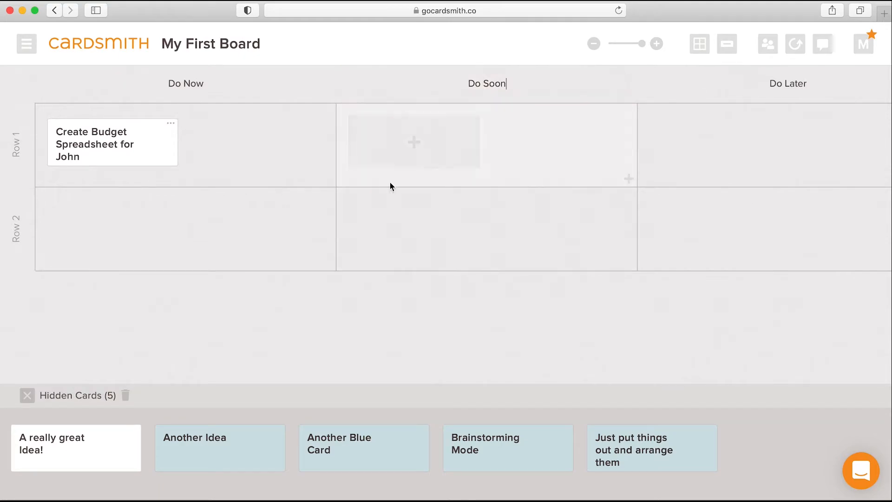
Narrow the "Do Now" and "Do Soon" columns to one card's width and rename the two rows "row a" and "row b"
{"action": "left_click_drag", "start_coordinate": [337, 83], "coordinate": [217, 95]}
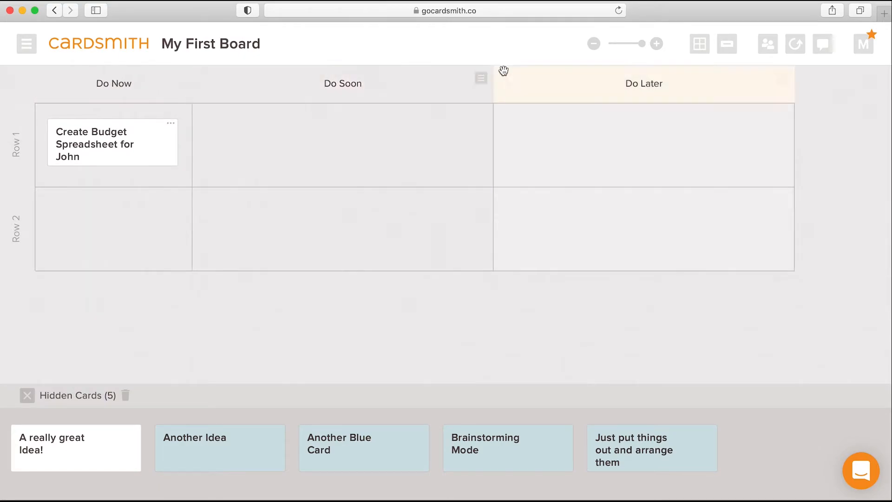
{"action": "left_click_drag", "start_coordinate": [492, 88], "coordinate": [293, 103]}
{"action": "left_click", "coordinate": [13, 138]}
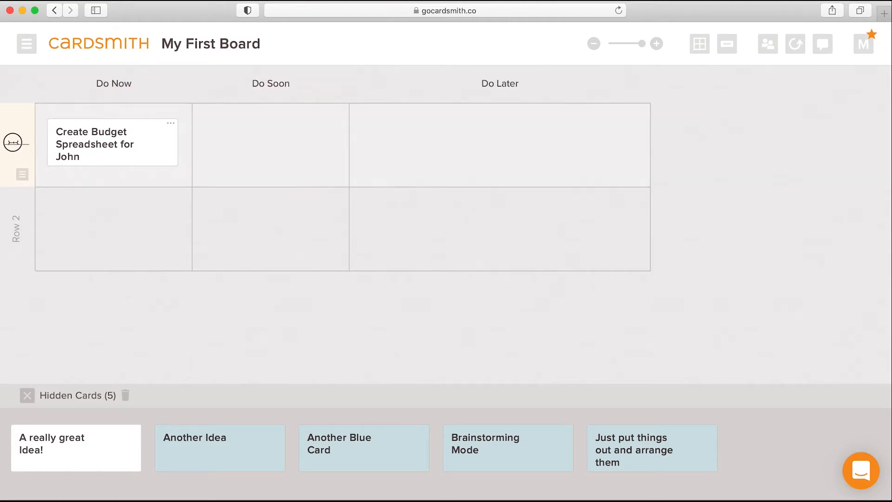
{"action": "type", "text": "row a"}
{"action": "key", "text": "Tab"}
{"action": "left_click", "coordinate": [16, 229]}
{"action": "type", "text": "row b"}
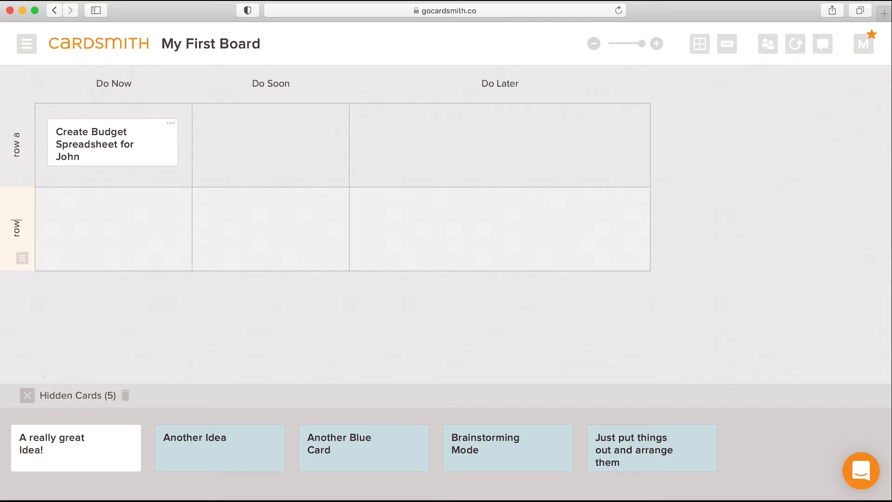
{"action": "key", "text": "Return"}
Place the "A really great Idea!" card in "Do Soon" at row a and "Brainstorming Mode" in the same column at row b
{"action": "left_click_drag", "start_coordinate": [97, 477], "coordinate": [267, 241]}
{"action": "left_click_drag", "start_coordinate": [356, 470], "coordinate": [274, 230]}
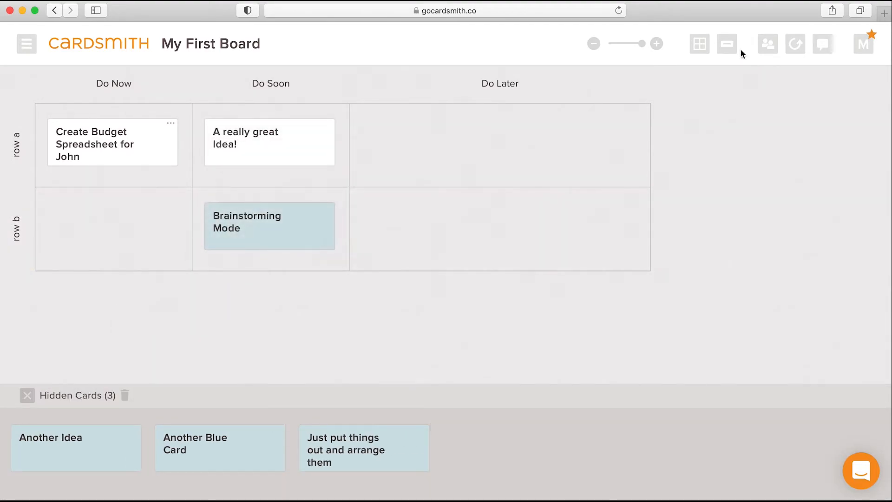
Show the board in tile view and search the page for "Idea" and "Brainstor"
{"action": "left_click", "coordinate": [699, 44]}
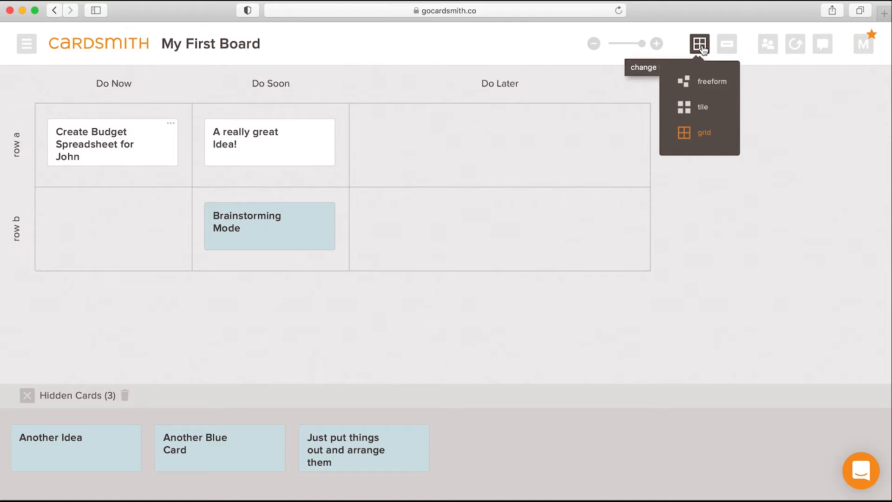
{"action": "left_click", "coordinate": [689, 110]}
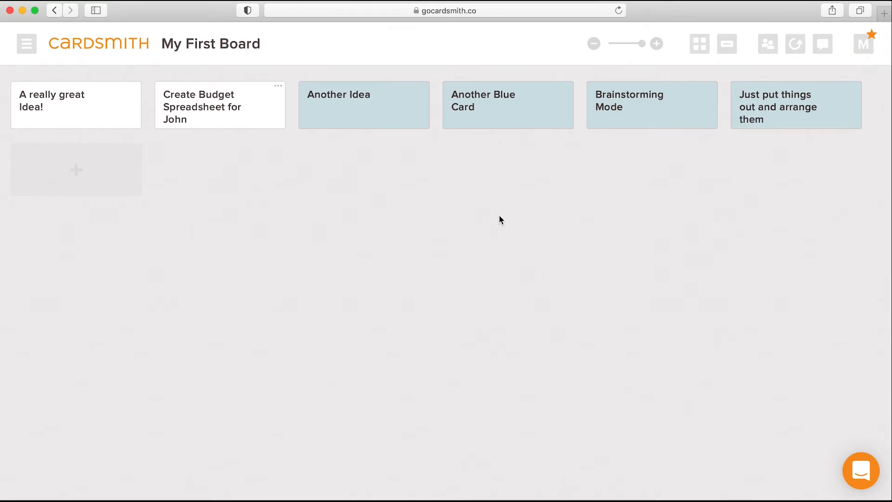
{"action": "key", "text": "super+f"}
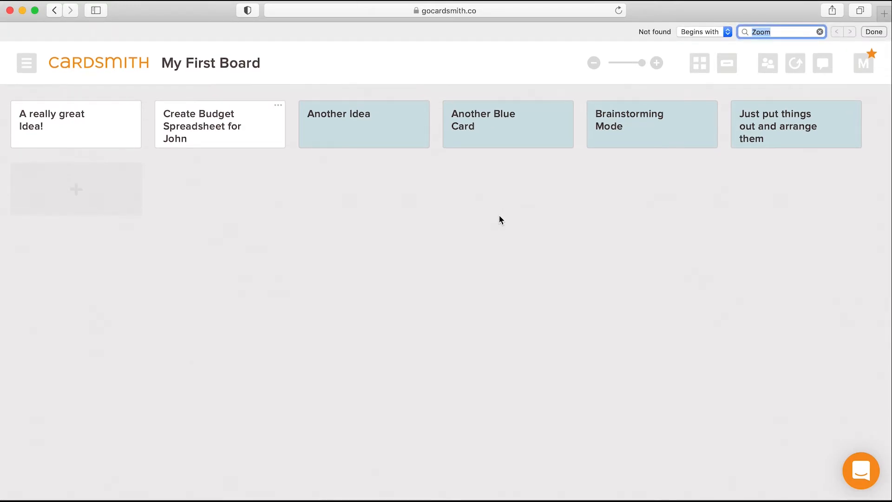
{"action": "type", "text": "Idea"}
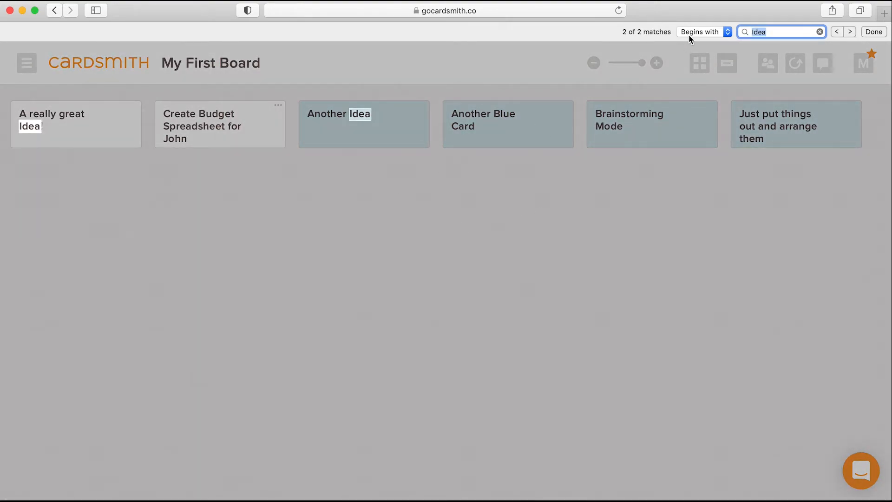
{"action": "type", "text": "Brinst"}
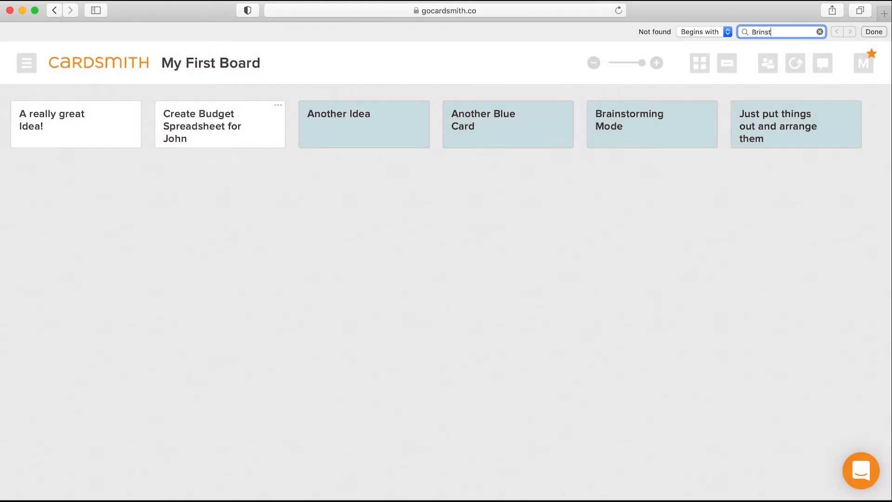
{"action": "type", "text": "nstor"}
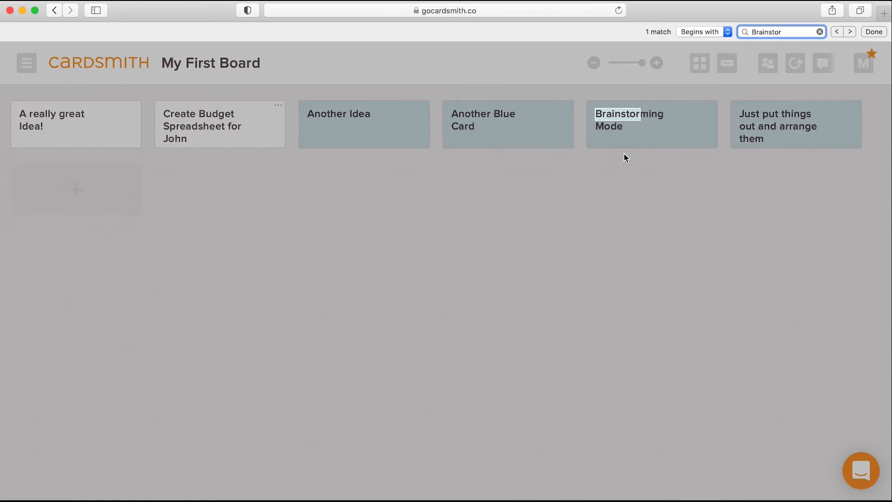
{"action": "key", "text": "Escape"}
Return the board to freeform view and move the budget spreadsheet card away from "Another Idea" into the empty area beside it
{"action": "left_click", "coordinate": [699, 43]}
{"action": "left_click", "coordinate": [702, 82]}
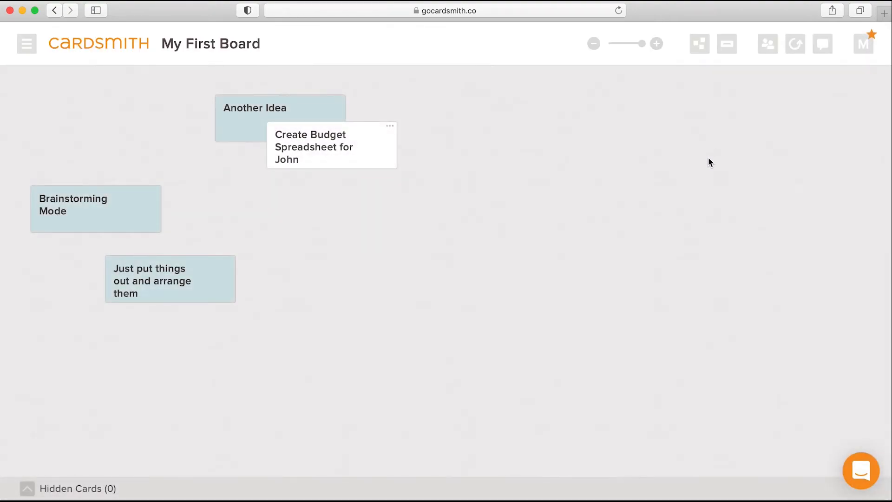
{"action": "left_click_drag", "start_coordinate": [360, 166], "coordinate": [552, 212]}
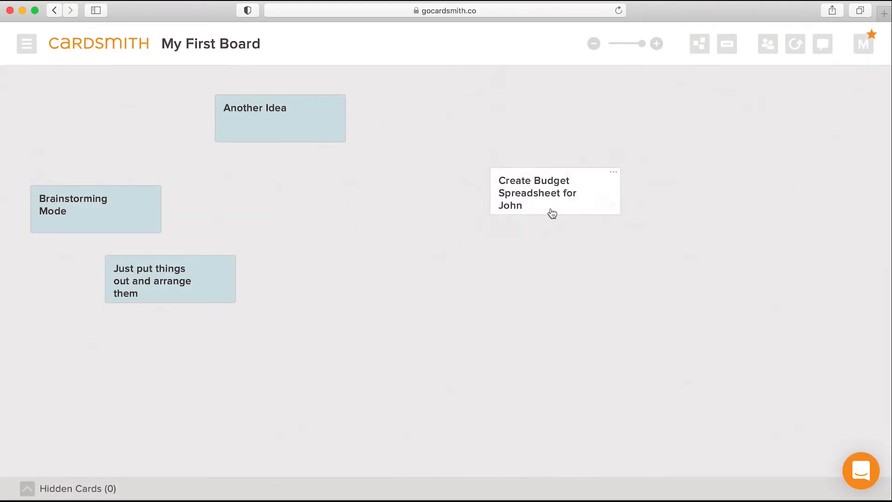
Add a text field containing "Notes about this Idea" to the "Another Idea" card
{"action": "left_click", "coordinate": [241, 135]}
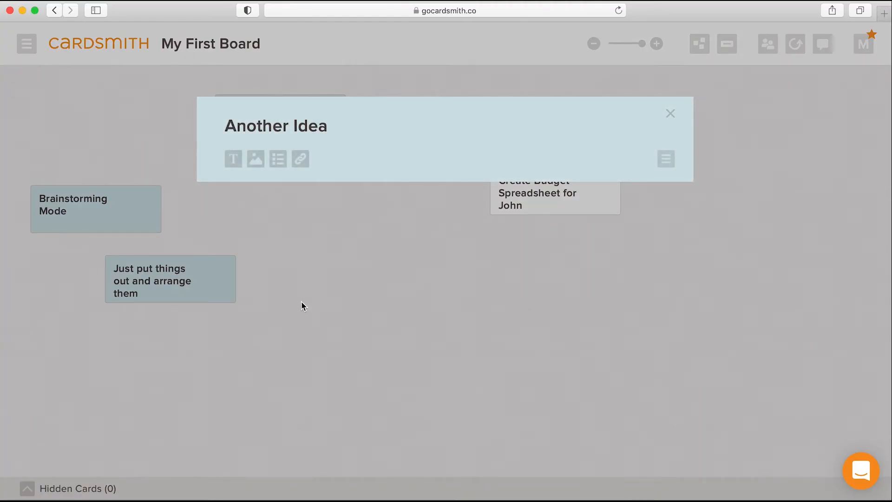
{"action": "left_click", "coordinate": [233, 165]}
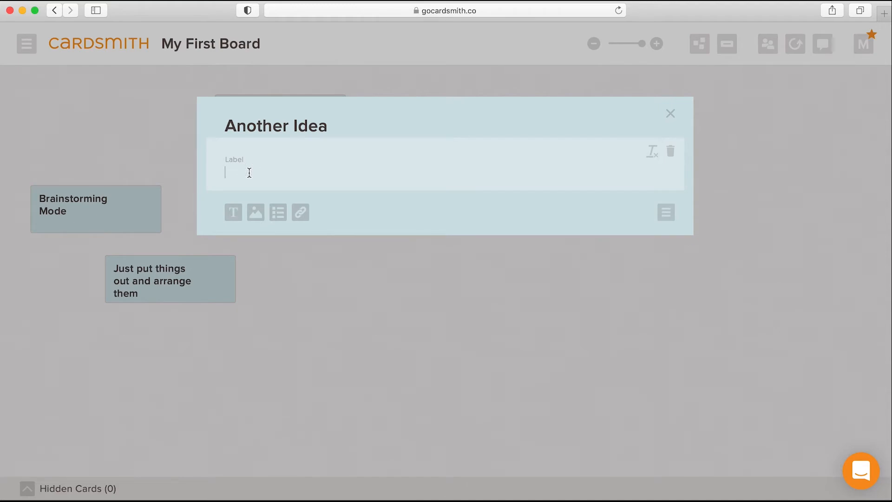
{"action": "type", "text": "Notes about this Idea"}
{"action": "key", "text": "Return"}
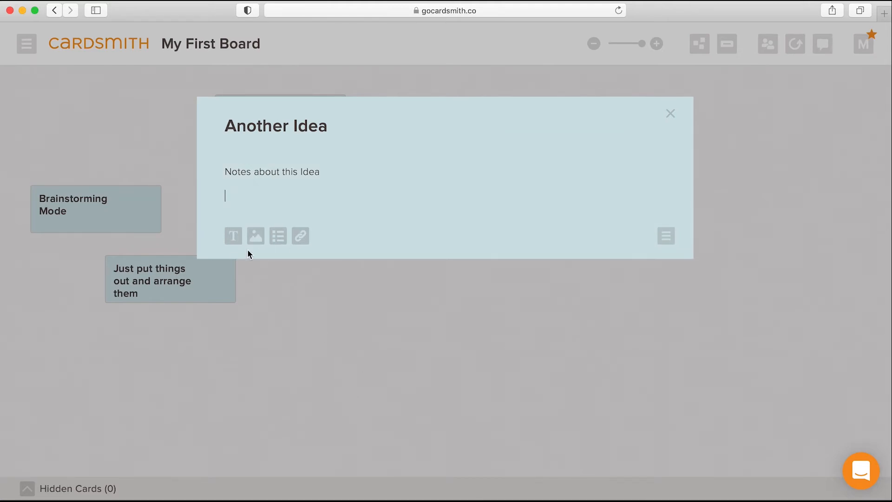
Add a text field with the value 20 labelled "Est Hours" and label the first text field "Notes"
{"action": "left_click", "coordinate": [235, 239]}
{"action": "type", "text": "20"}
{"action": "left_click", "coordinate": [235, 236]}
{"action": "type", "text": "Est Hours"}
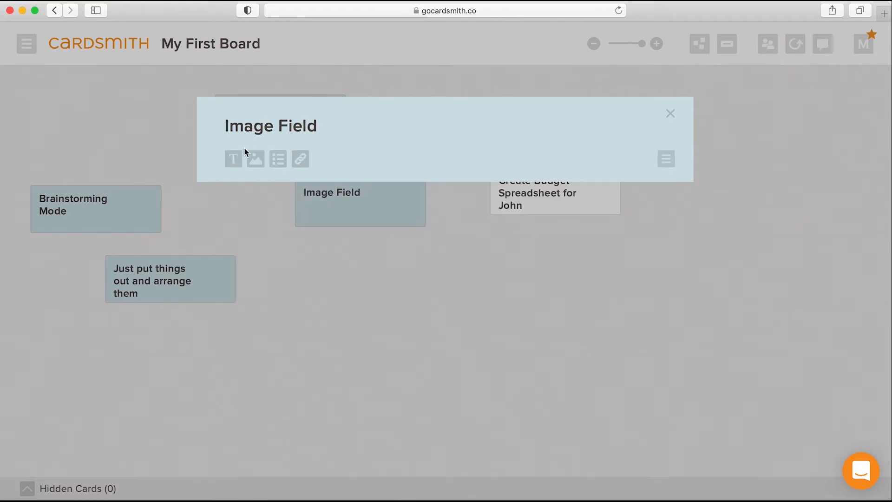
{"action": "left_click", "coordinate": [255, 155]}
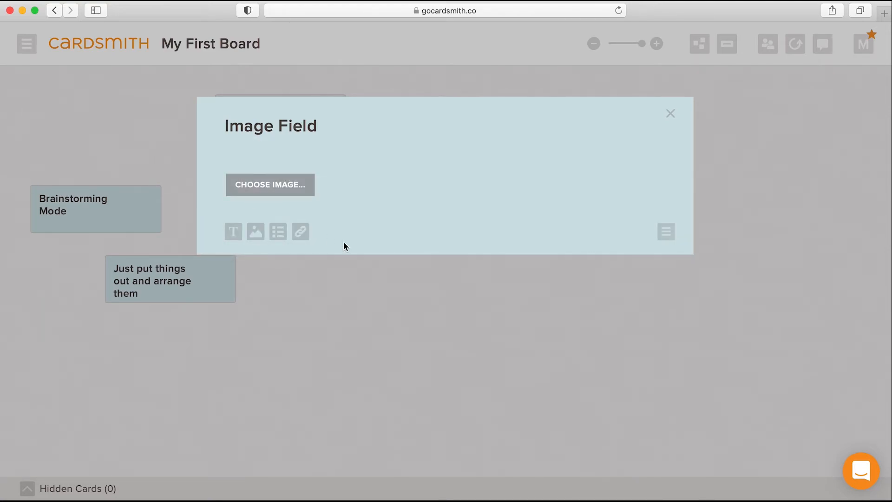
Upload the owl photo into the "Image Field" card's image field and close the card
{"action": "left_click", "coordinate": [279, 191]}
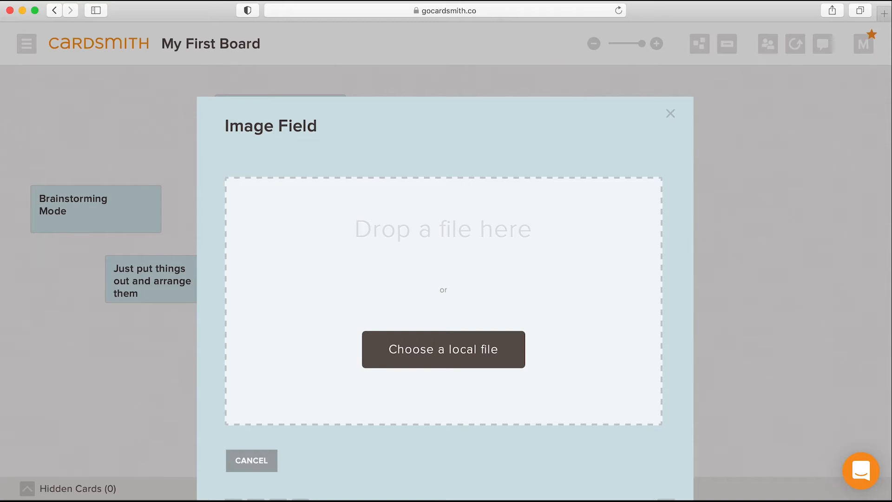
{"action": "left_click_drag", "start_coordinate": [149, 123], "coordinate": [498, 342]}
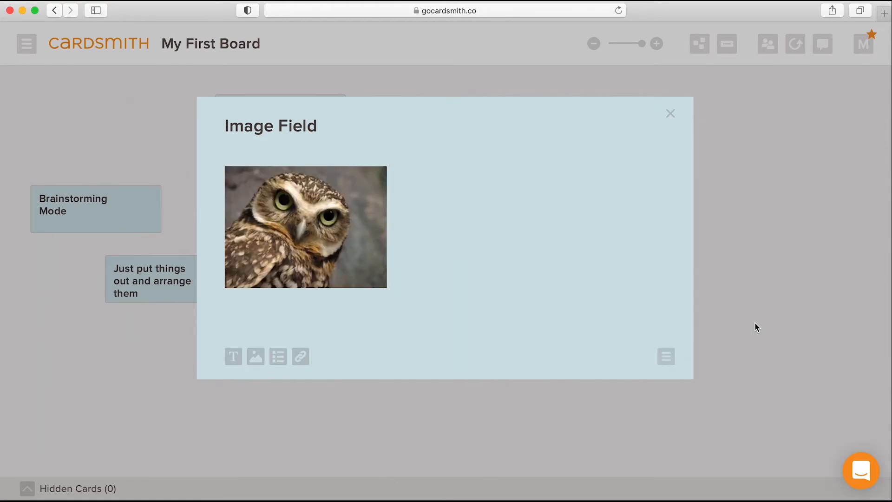
{"action": "left_click", "coordinate": [754, 327]}
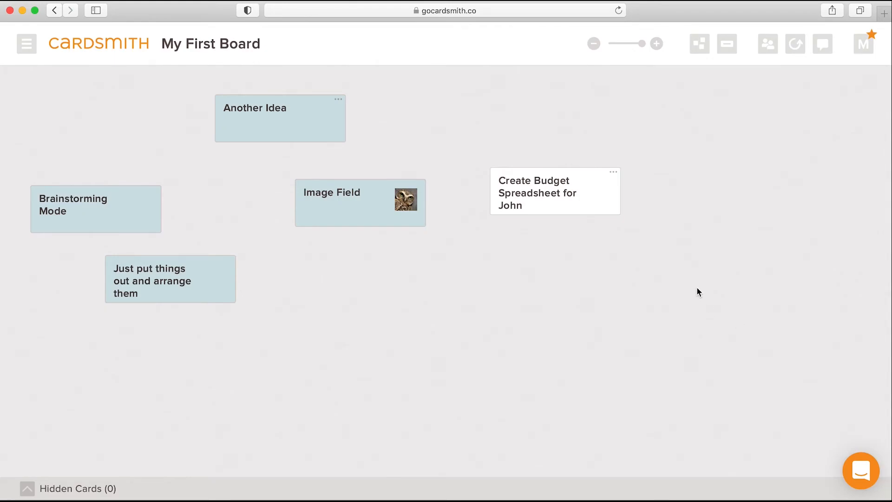
Add a checklist labelled "To do" to the "Another Idea" card with the items "Keywords", "Copy" and "Social List"
{"action": "left_click", "coordinate": [263, 135]}
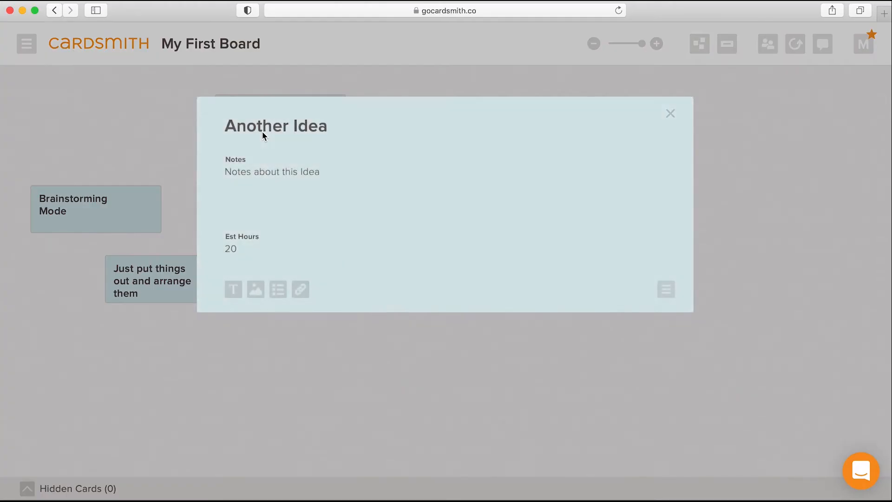
{"action": "left_click", "coordinate": [281, 292]}
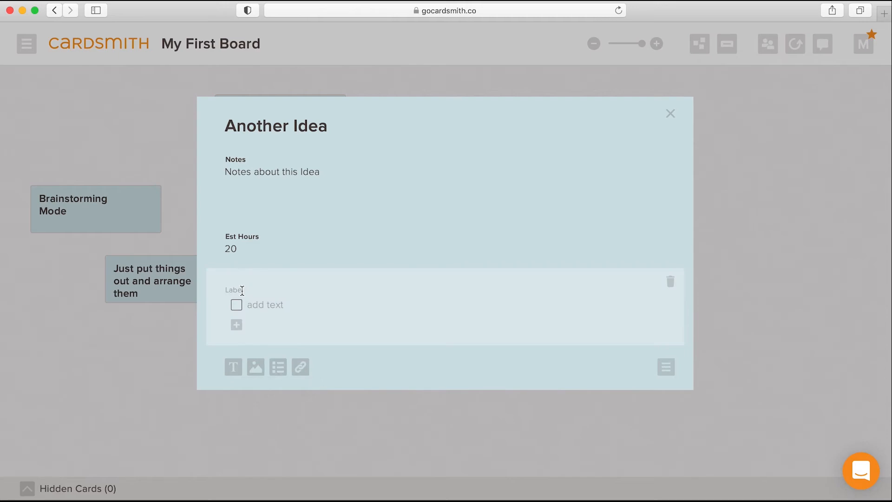
{"action": "type", "text": "To do"}
{"action": "left_click", "coordinate": [257, 306]}
{"action": "type", "text": "Keywords"}
{"action": "key", "text": "Return"}
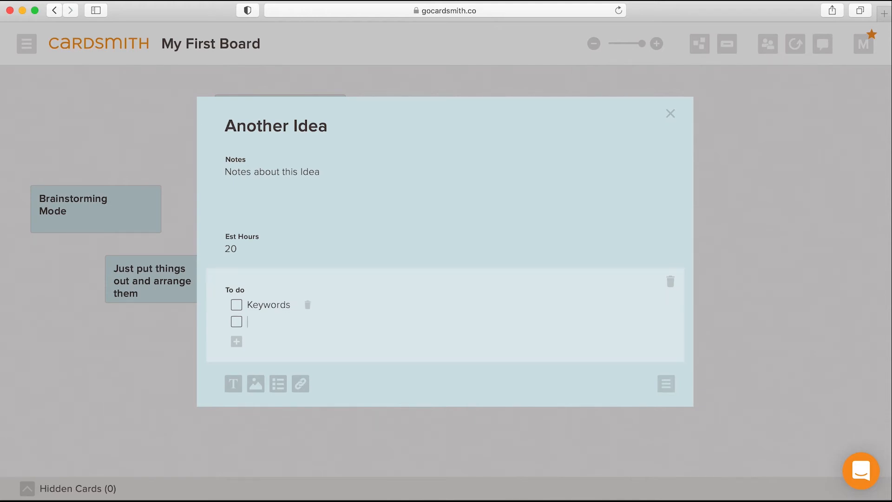
{"action": "type", "text": "Copy"}
{"action": "key", "text": "Return"}
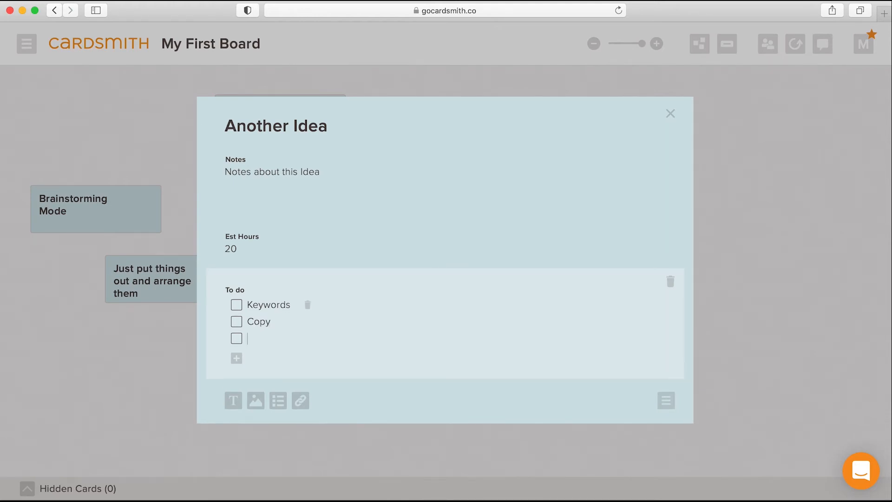
{"action": "type", "text": "Social List"}
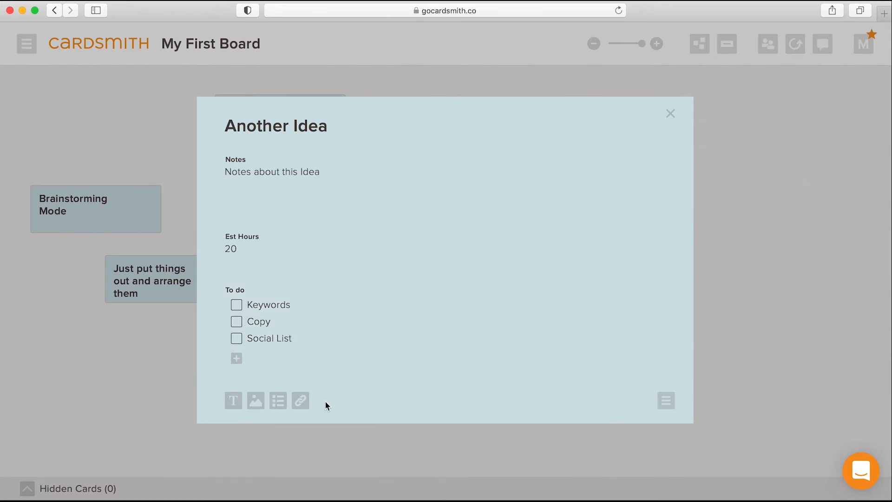
Add a link field for cardsmith.co and move the "To do" checklist above the "Notes" field
{"action": "left_click", "coordinate": [306, 408]}
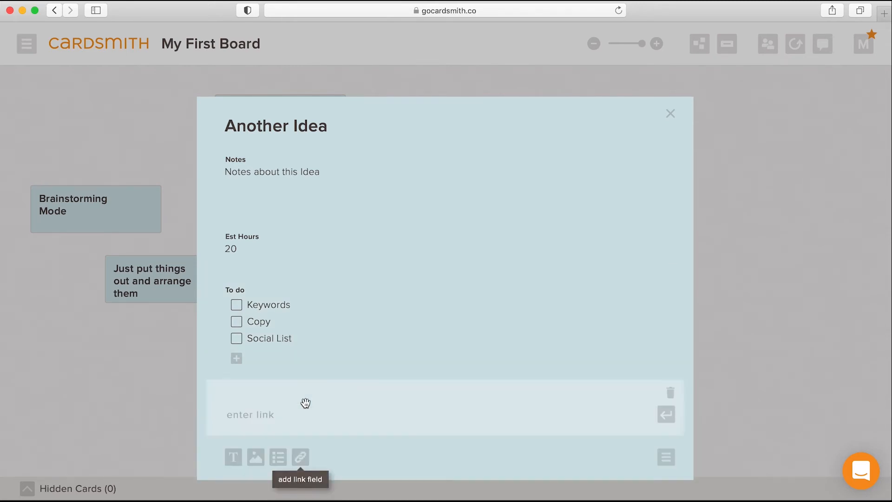
{"action": "type", "text": "cardsmith.co"}
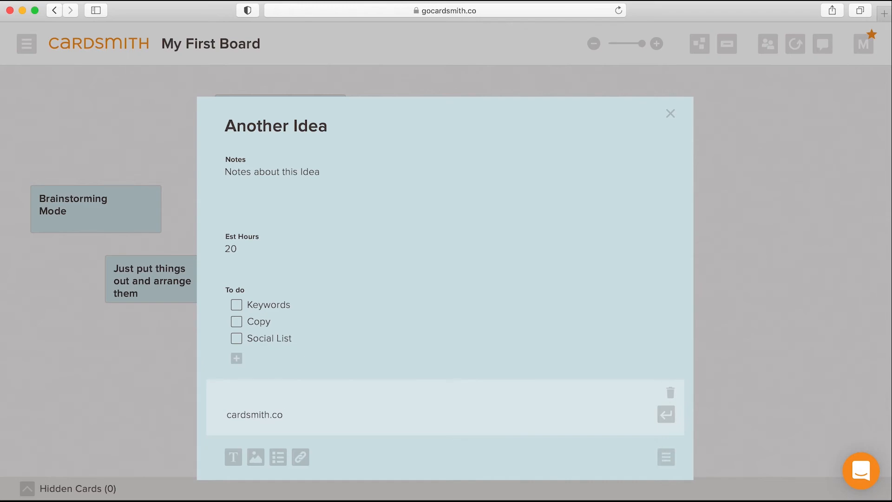
{"action": "key", "text": "Return"}
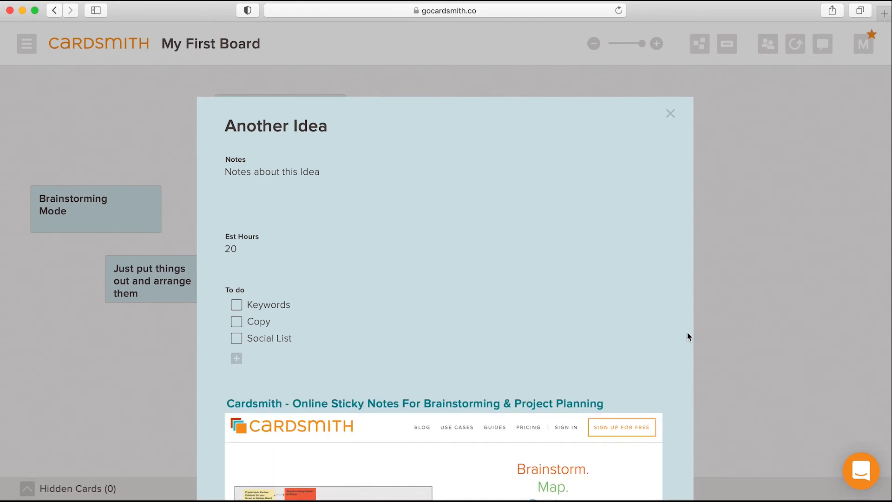
{"action": "left_click_drag", "start_coordinate": [669, 334], "coordinate": [677, 195]}
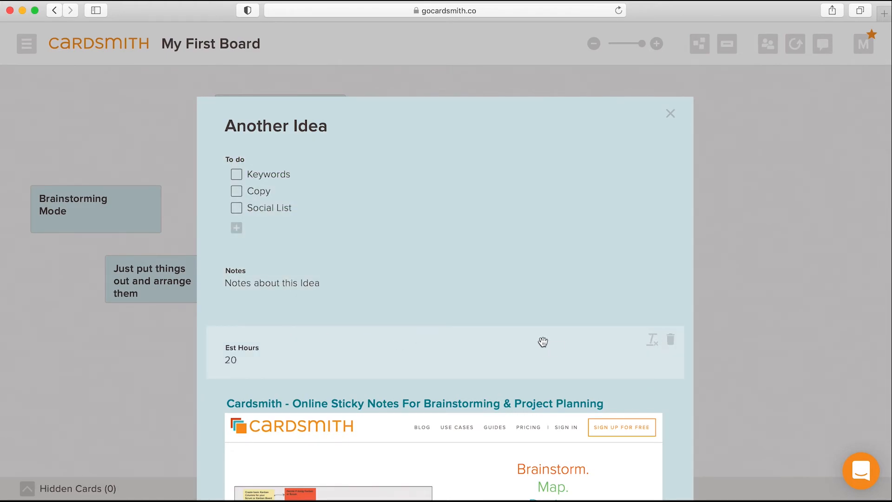
Add a text field below the link, labelled "this is a Label", with the value "some value for this field here"
{"action": "scroll", "coordinate": [493, 342], "scroll_direction": "down", "scroll_amount": 5}
{"action": "left_click", "coordinate": [233, 471]}
{"action": "type", "text": "t"}
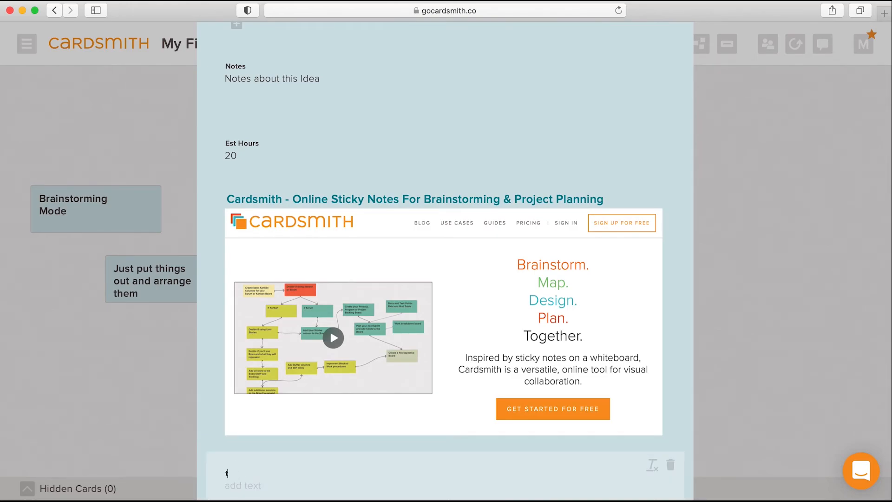
{"action": "type", "text": "this is a Label"}
{"action": "left_click", "coordinate": [251, 487]}
{"action": "type", "text": "Te"}
{"action": "key", "text": "BackSpace"}
{"action": "key", "text": "BackSpace"}
{"action": "type", "text": "some value for this field here"}
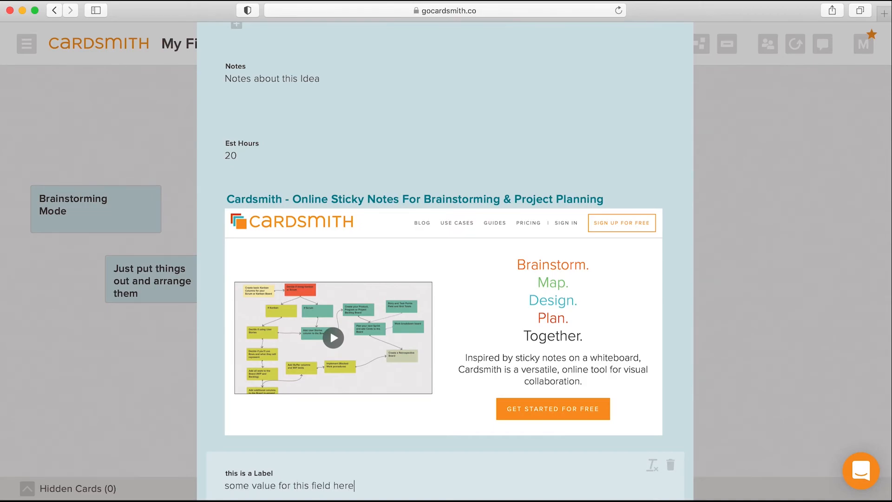
Move the "this is a Label" field between the "Notes" and "Est Hours" fields
{"action": "left_click_drag", "start_coordinate": [671, 485], "coordinate": [664, 102]}
{"action": "scroll", "coordinate": [762, 190], "scroll_direction": "up", "scroll_amount": 3}
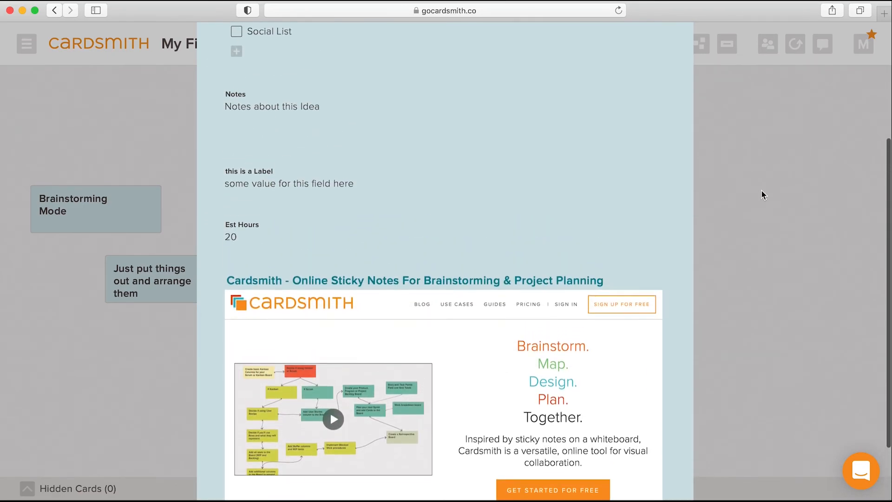
{"action": "scroll", "coordinate": [761, 190], "scroll_direction": "up", "scroll_amount": 5}
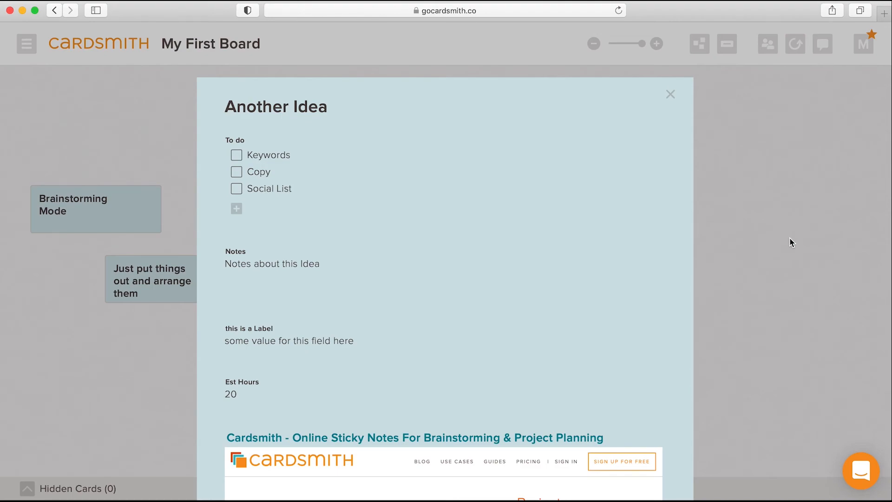
Set the "Another Idea" card as the default card for the board
{"action": "scroll", "coordinate": [784, 238], "scroll_direction": "down", "scroll_amount": 5}
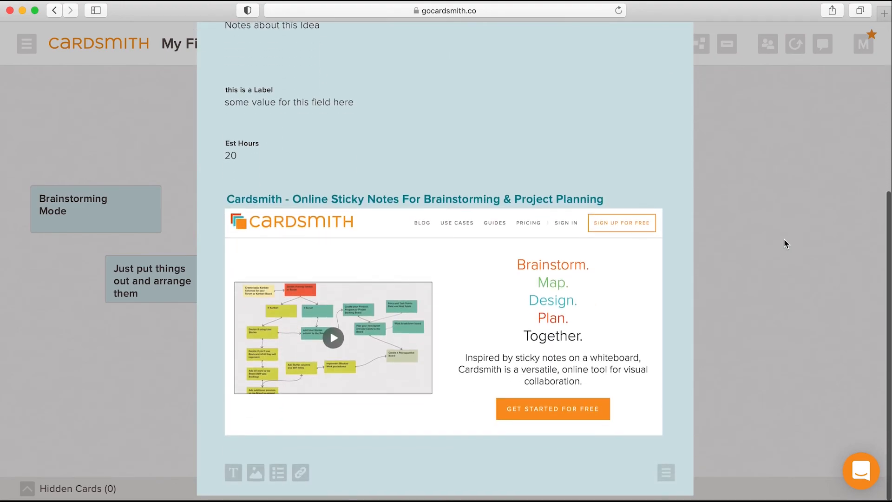
{"action": "left_click", "coordinate": [667, 473]}
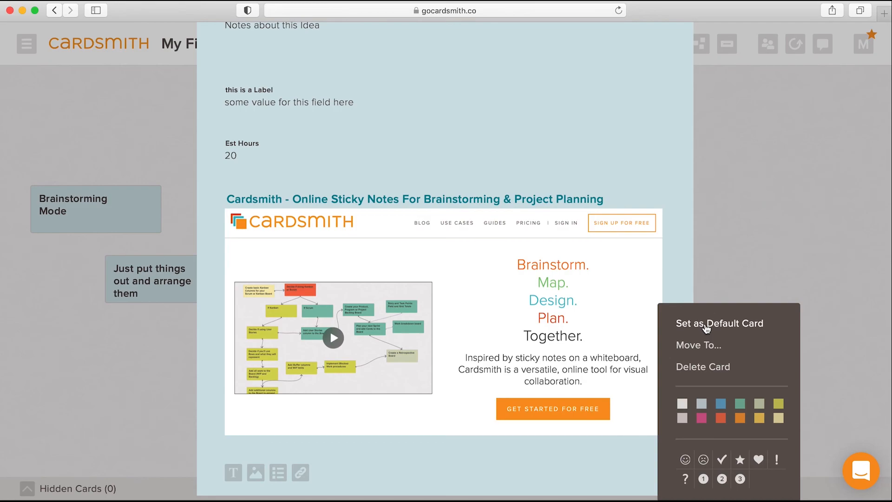
{"action": "left_click", "coordinate": [705, 326]}
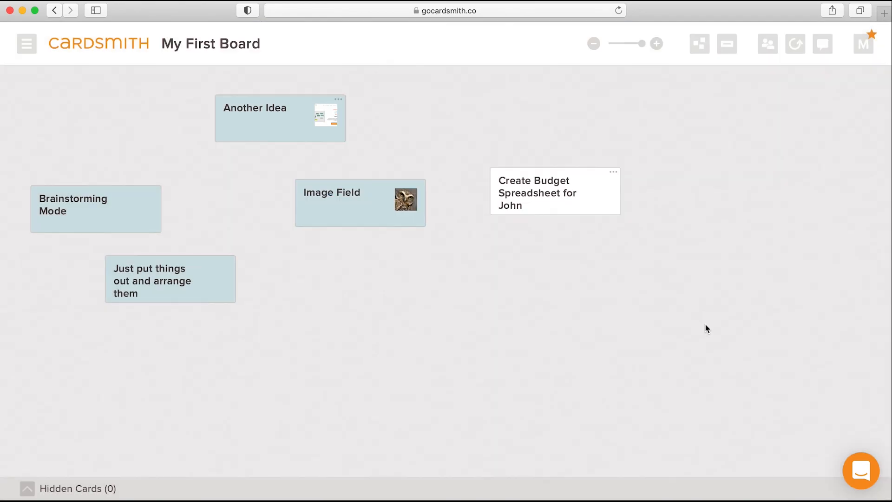
Create a new card in the empty area below the "Create Budget Spreadsheet" card and open it to review its default fields
{"action": "double_click", "coordinate": [483, 309]}
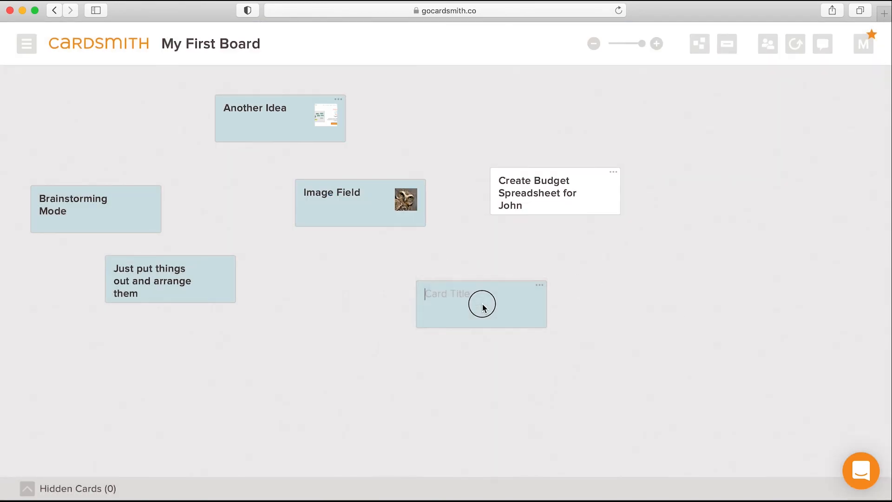
{"action": "left_click", "coordinate": [510, 309]}
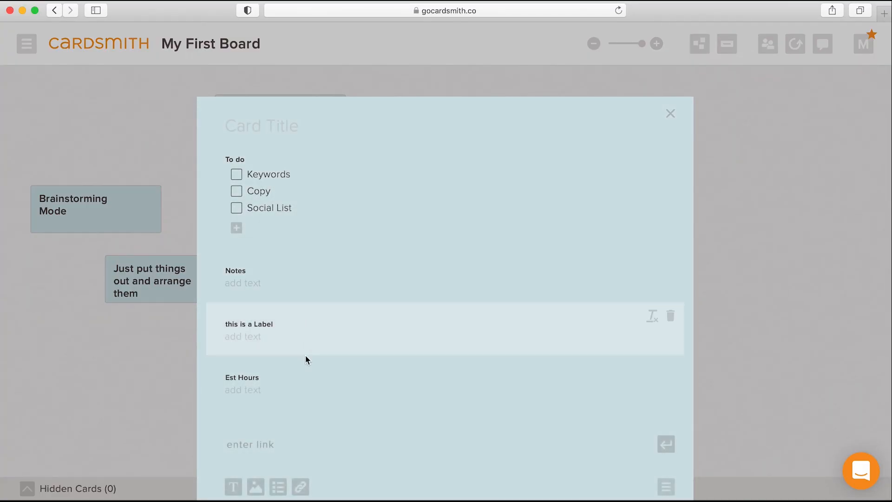
{"action": "scroll", "coordinate": [318, 396], "scroll_direction": "down", "scroll_amount": 1}
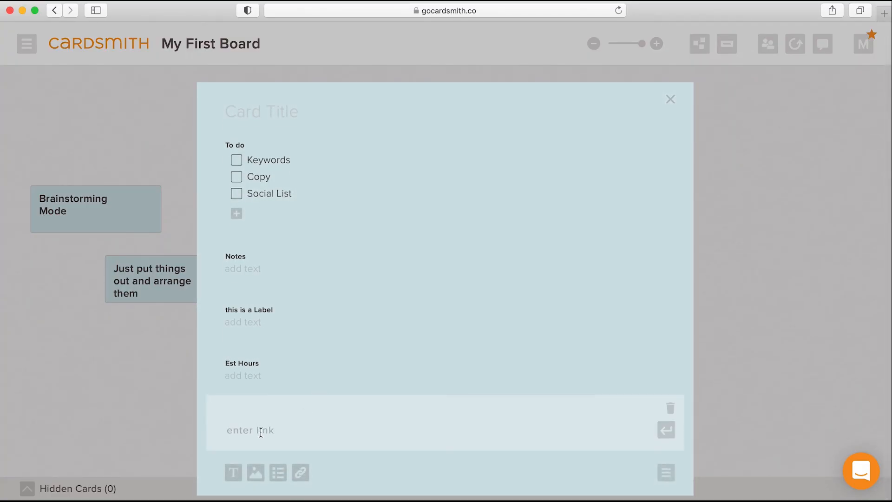